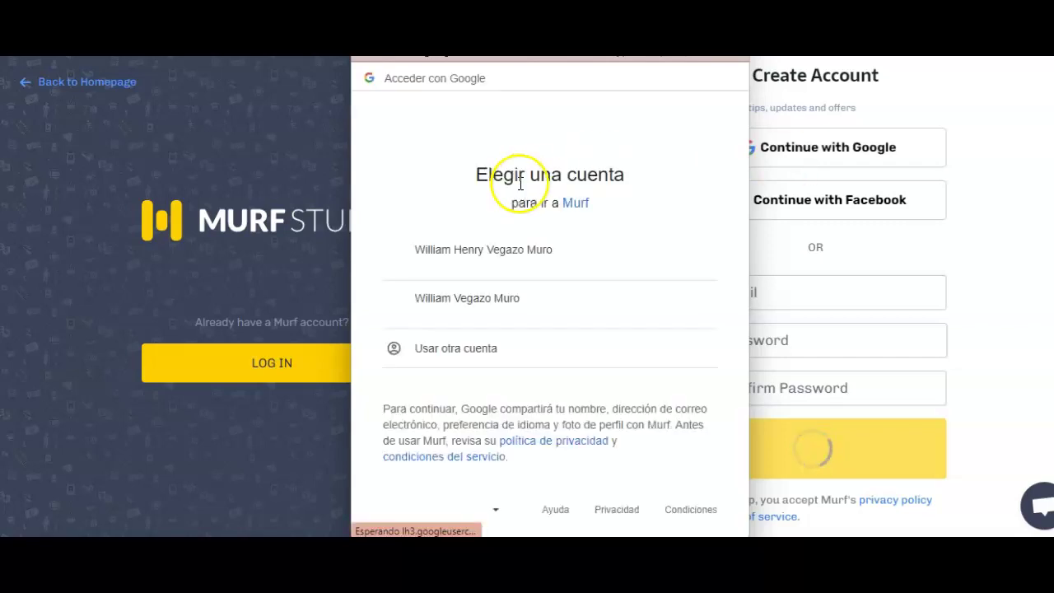
# - Sign in to Murf with the second listed Google account
pyautogui.click(467, 306)
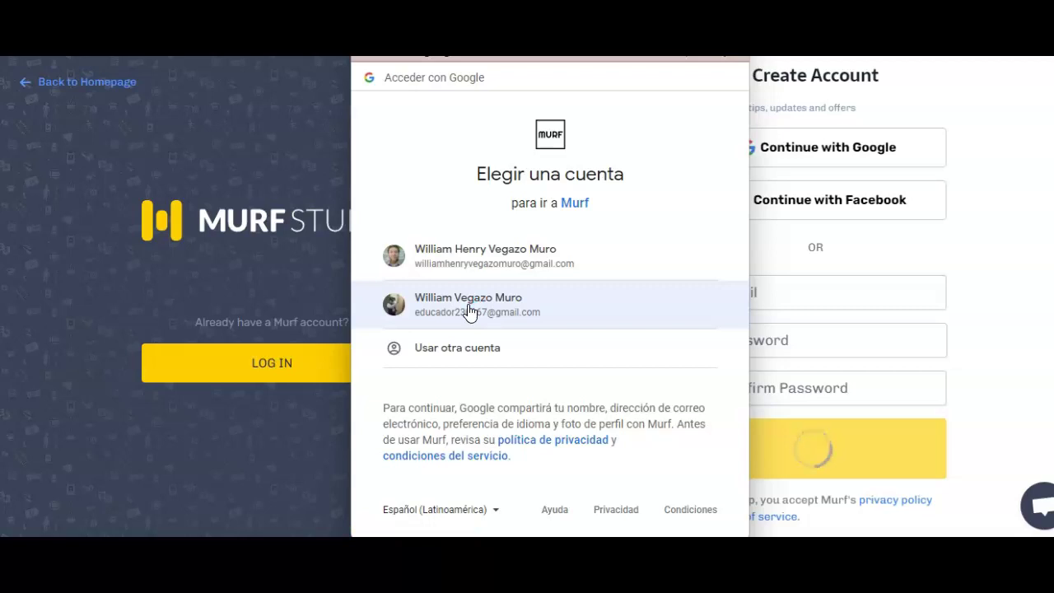
pyautogui.click(469, 312)
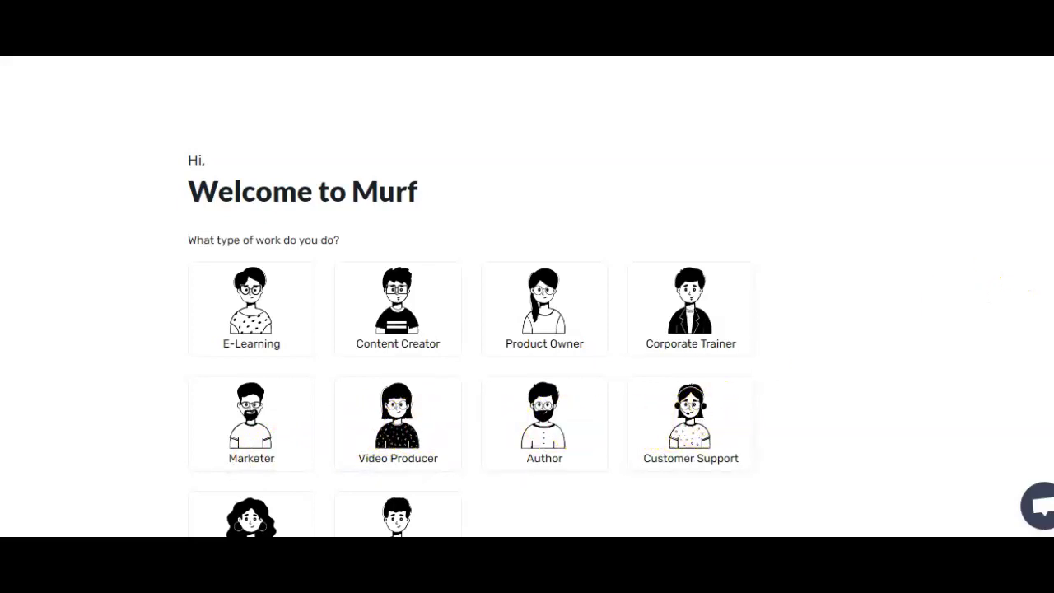
# - Answer the type-of-work question with the custom entry Teacher and continue to project creation
pyautogui.scroll(-3, 885, 294)
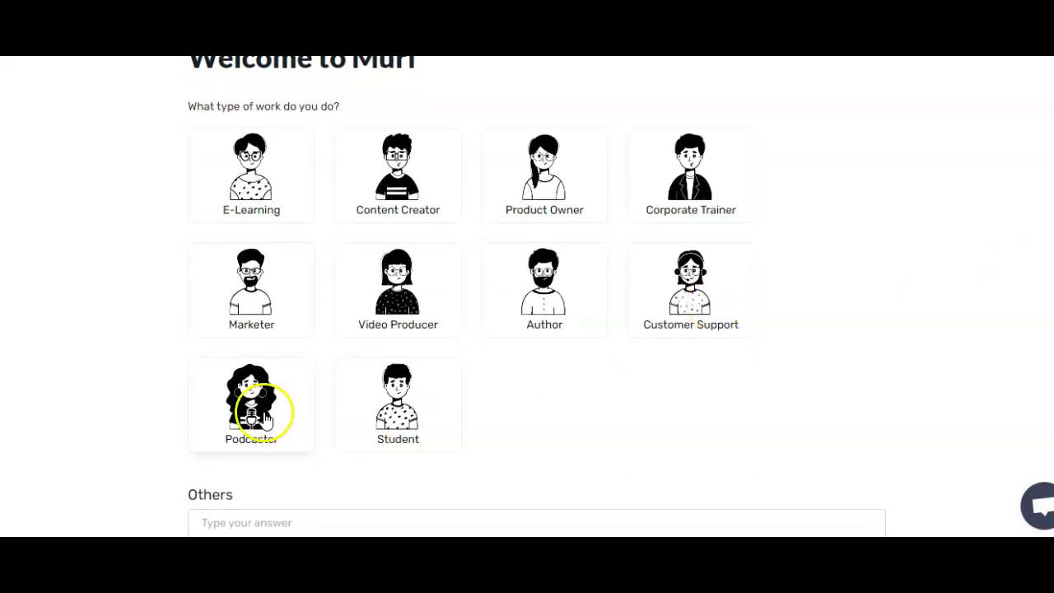
pyautogui.scroll(-1, 537, 296)
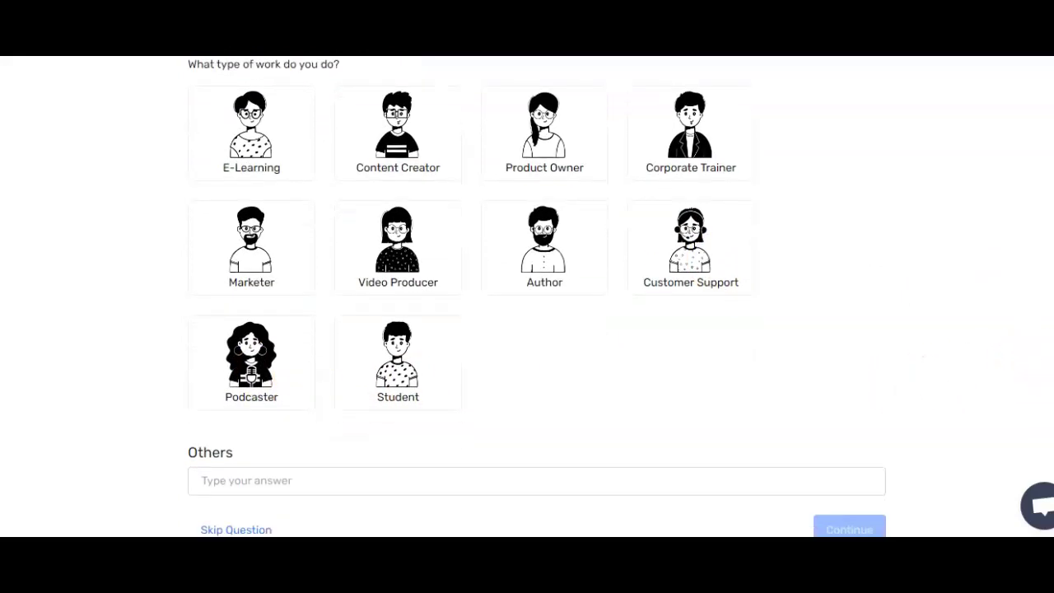
pyautogui.click(319, 480)
pyautogui.write('Teacher')
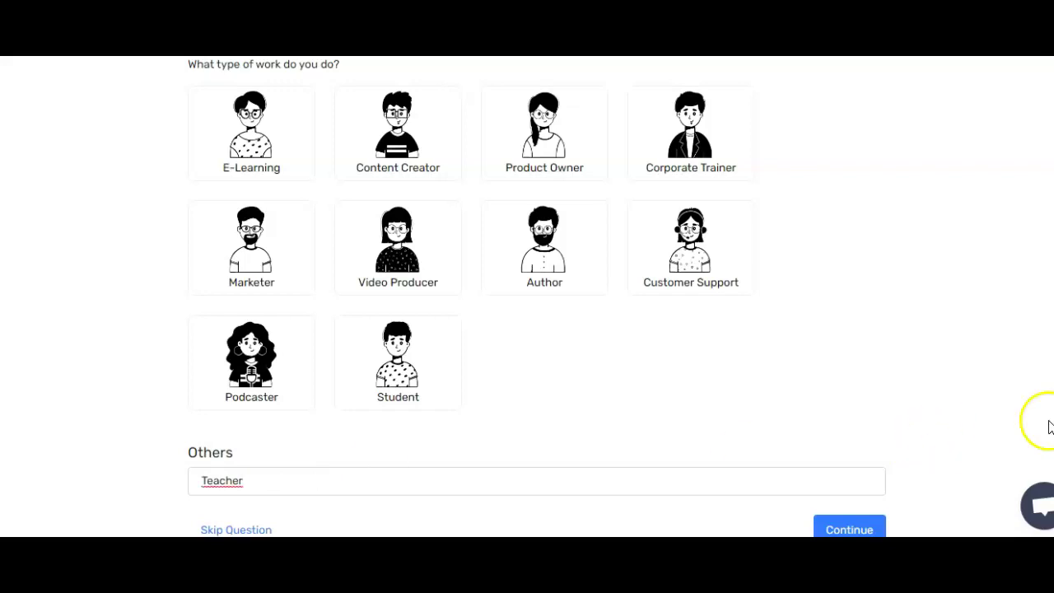
pyautogui.click(849, 529)
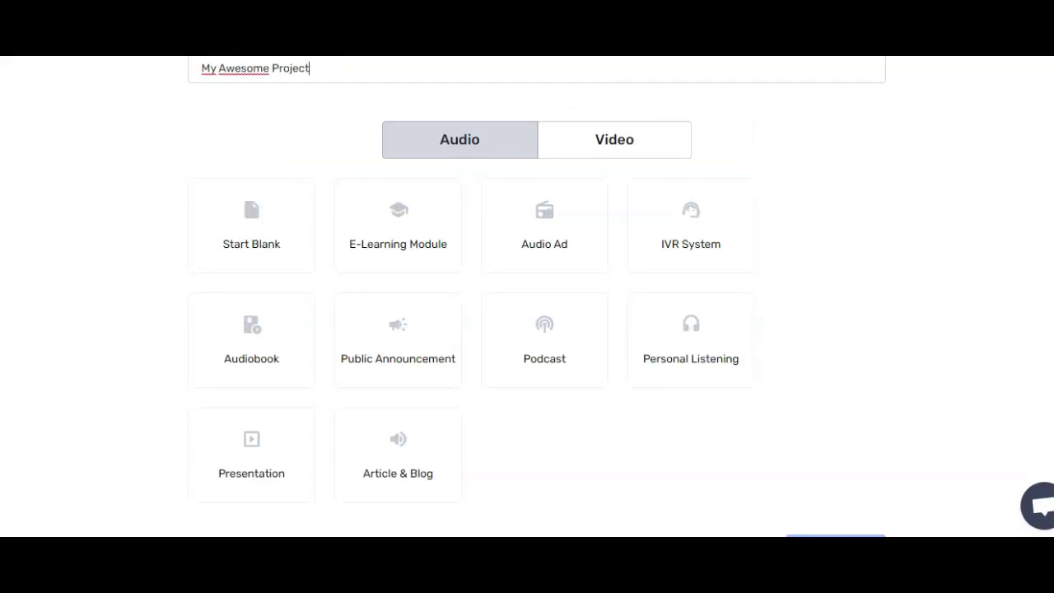
# - Create an audio project titled "Prueba 1" using the Presentation type
pyautogui.scroll(2, 537, 286)
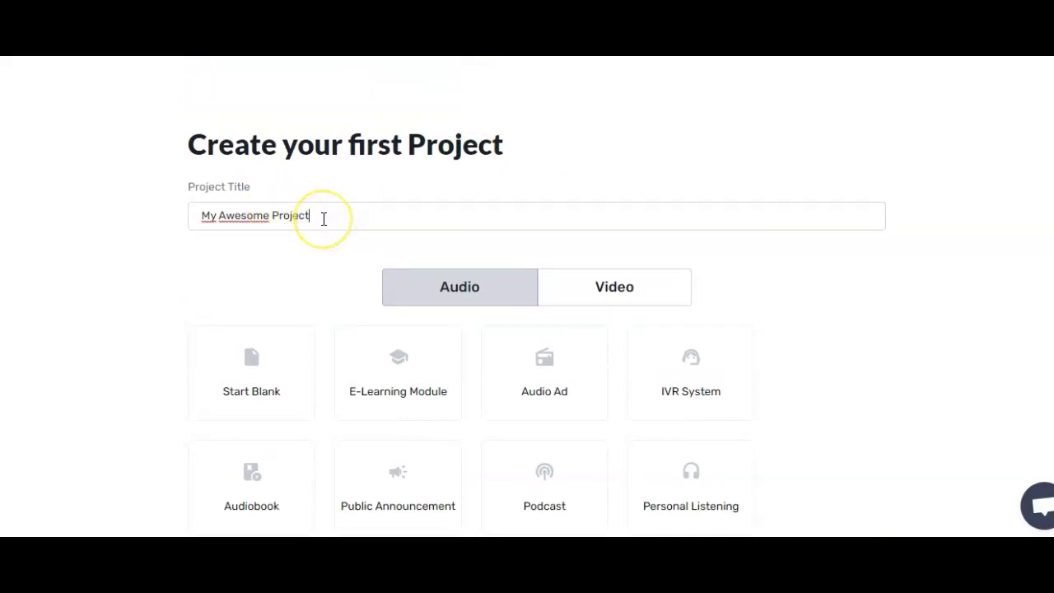
pyautogui.moveTo(324, 219); pyautogui.dragTo(187, 209)
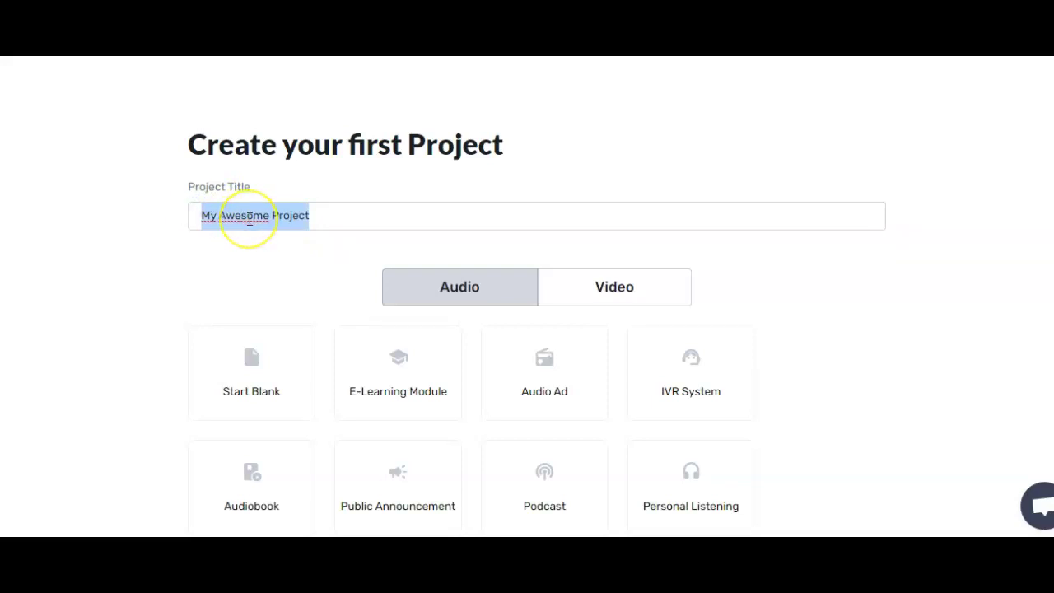
pyautogui.write('Prueba 1')
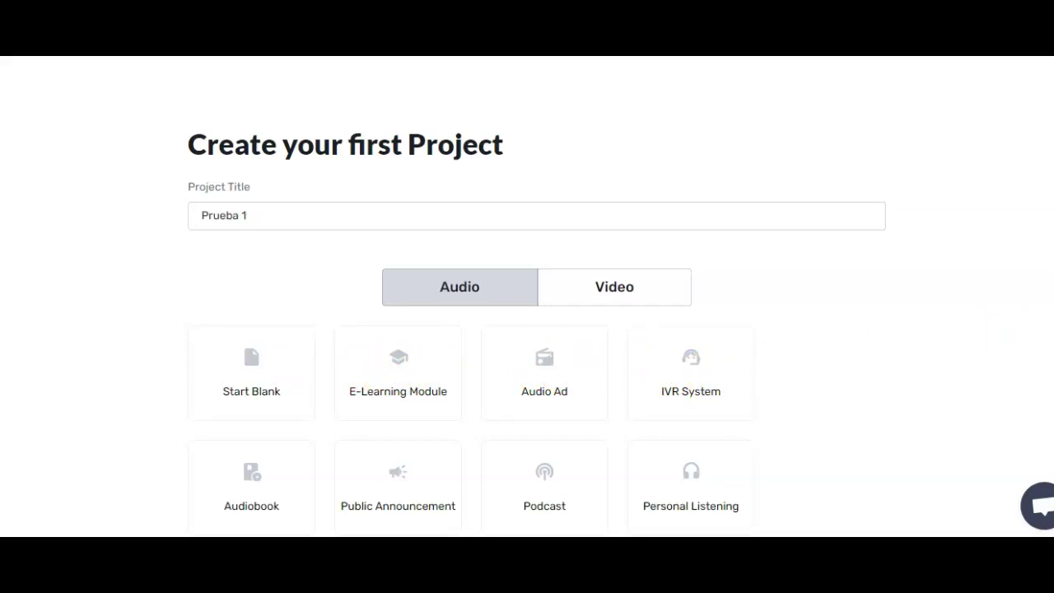
pyautogui.scroll(-2, 537, 330)
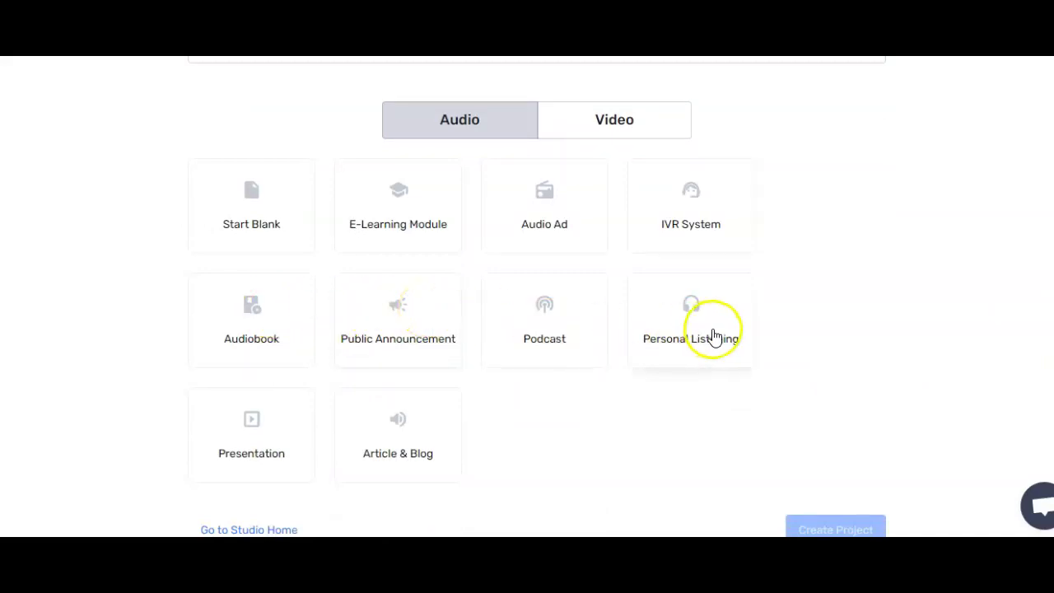
pyautogui.click(694, 346)
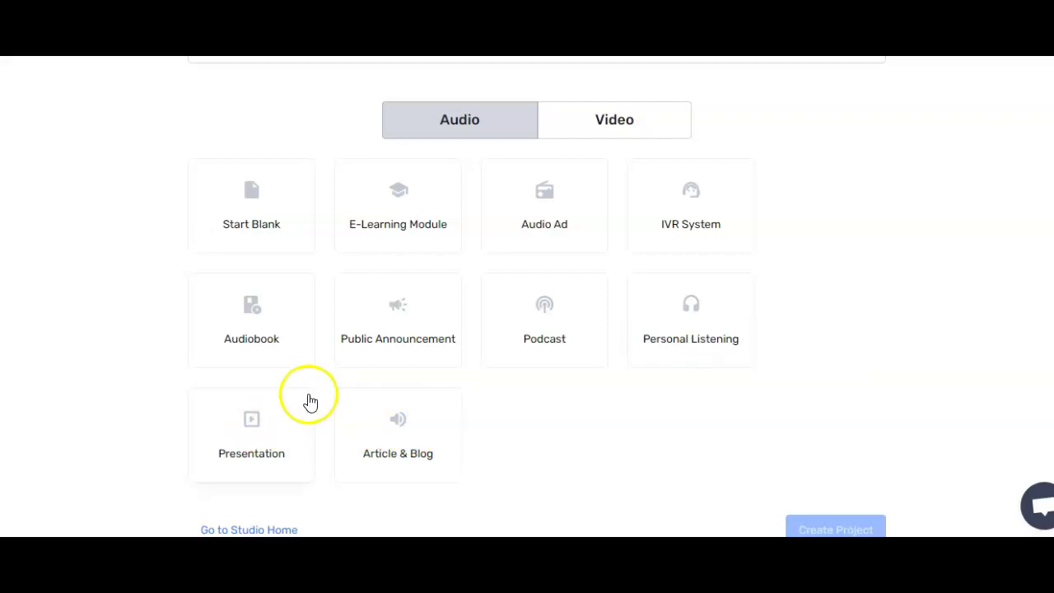
pyautogui.click(250, 433)
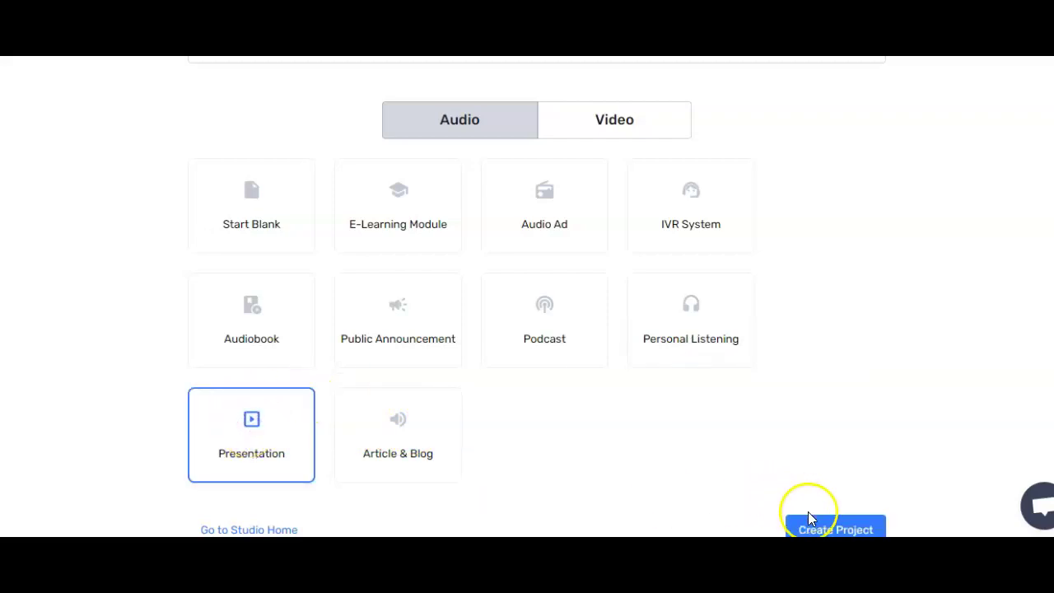
pyautogui.click(838, 529)
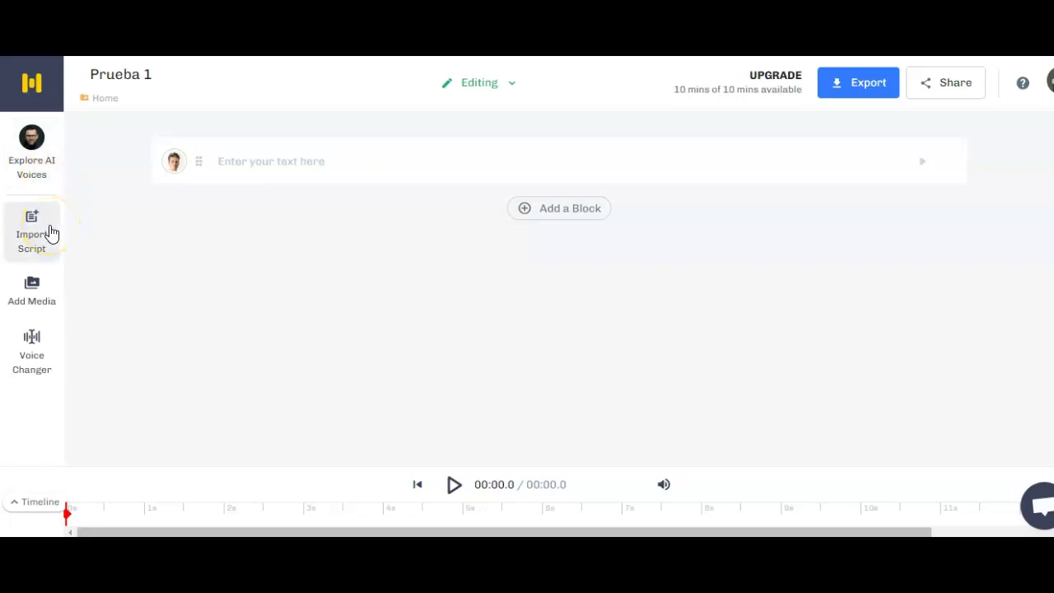
pyautogui.click(40, 289)
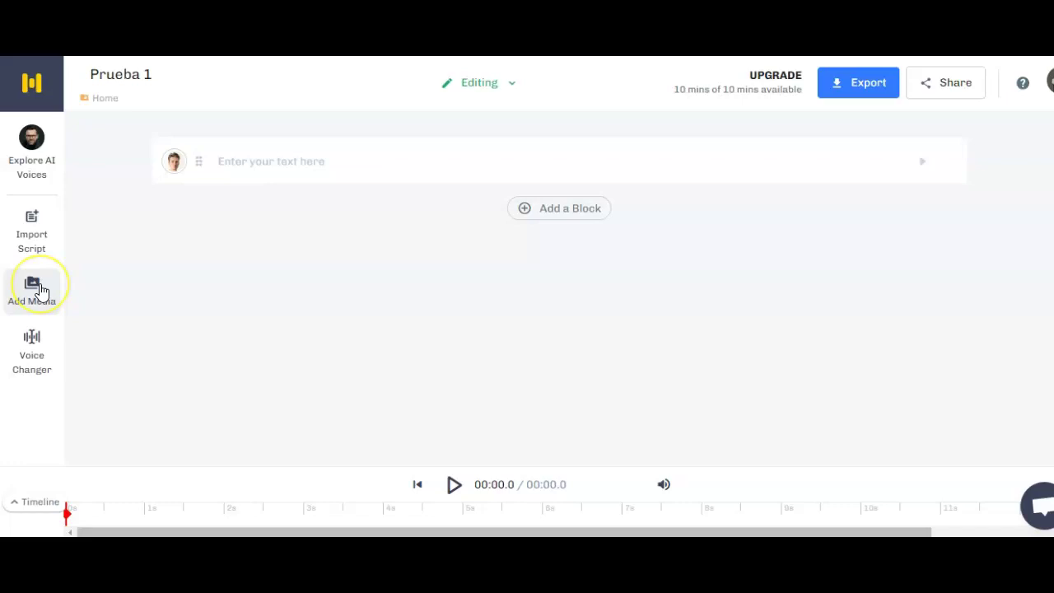
pyautogui.click(37, 339)
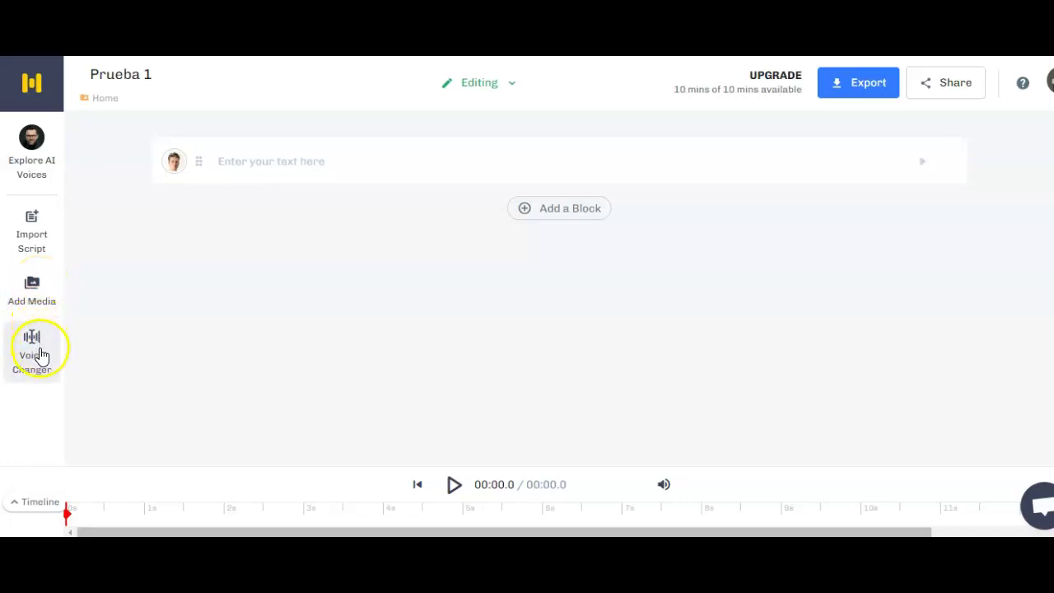
pyautogui.click(43, 354)
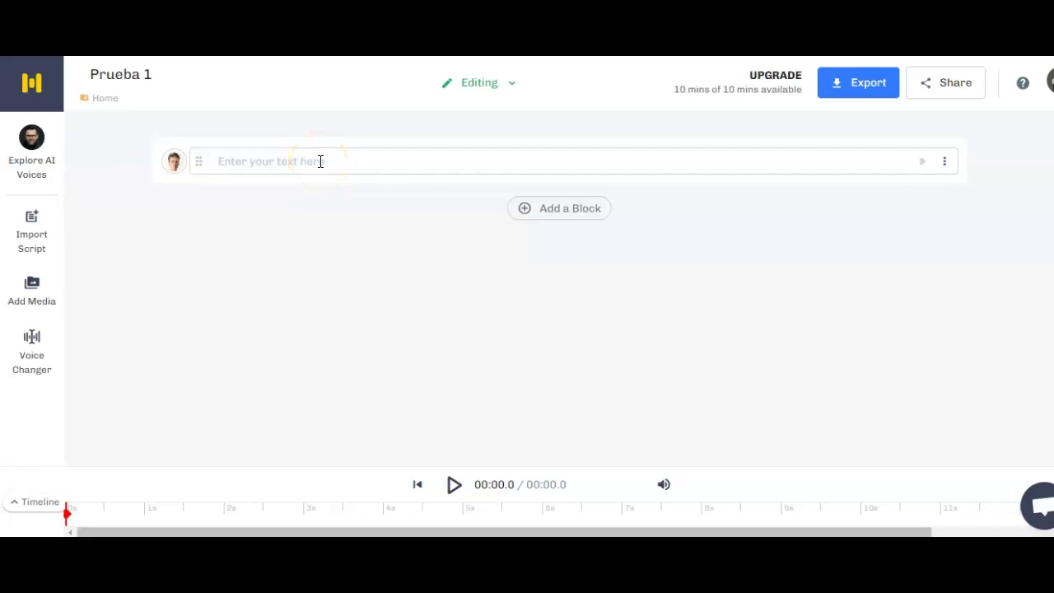
pyautogui.click(510, 208)
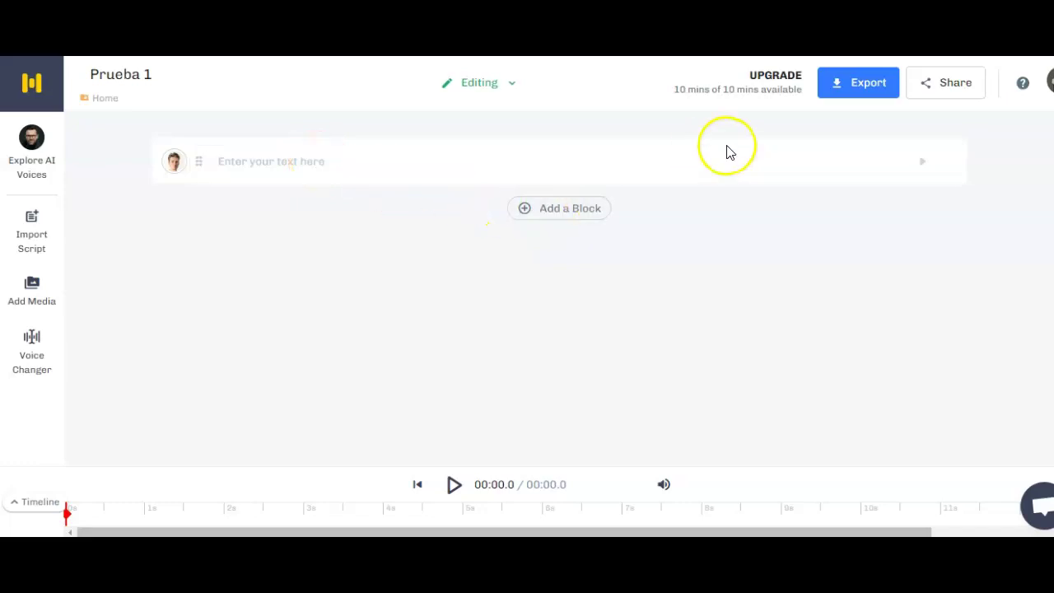
pyautogui.moveTo(784, 97)
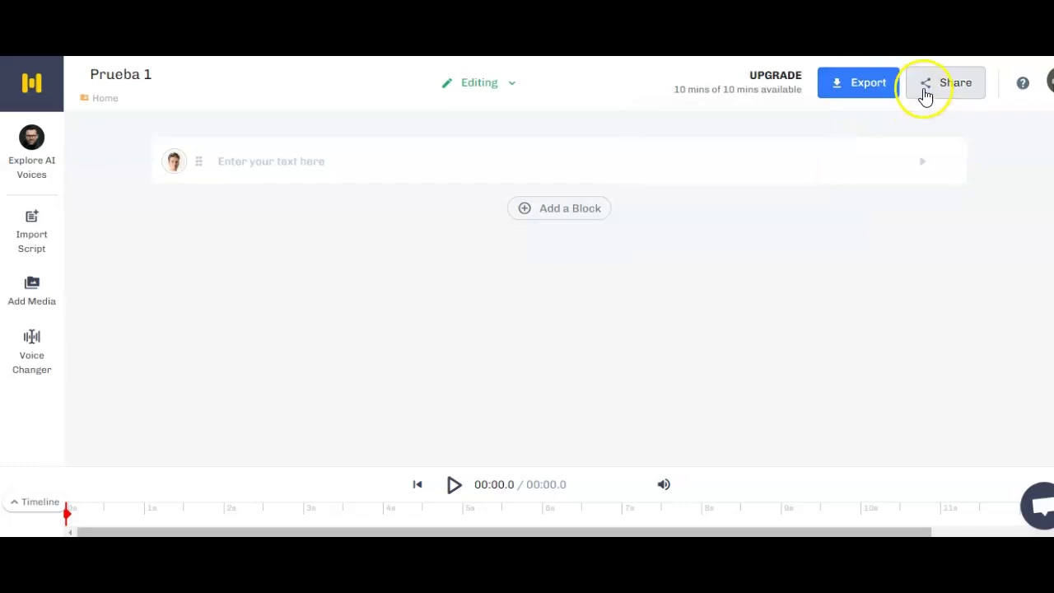
pyautogui.click(1020, 83)
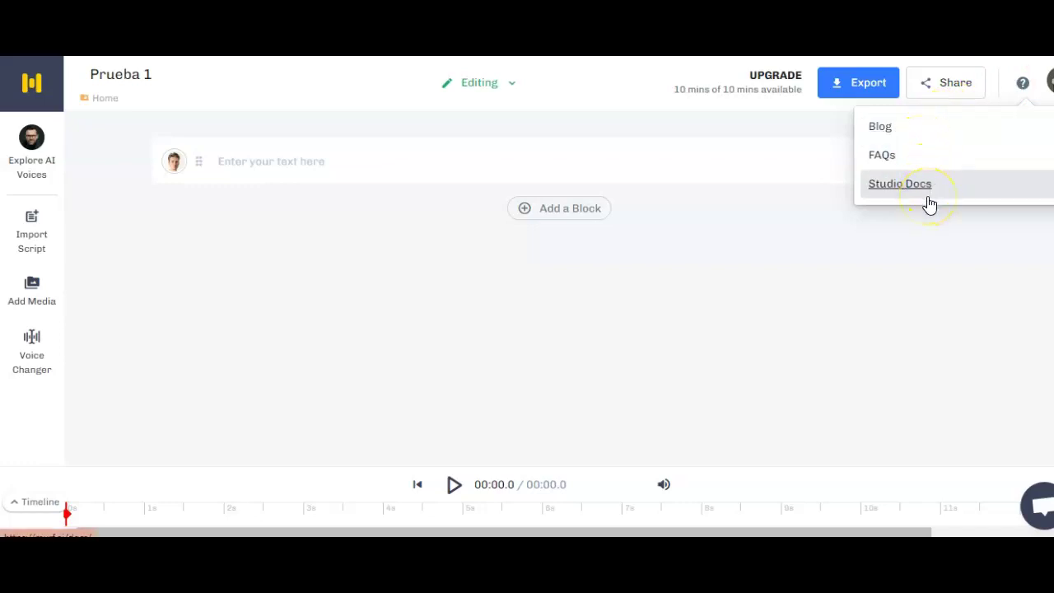
pyautogui.click(929, 247)
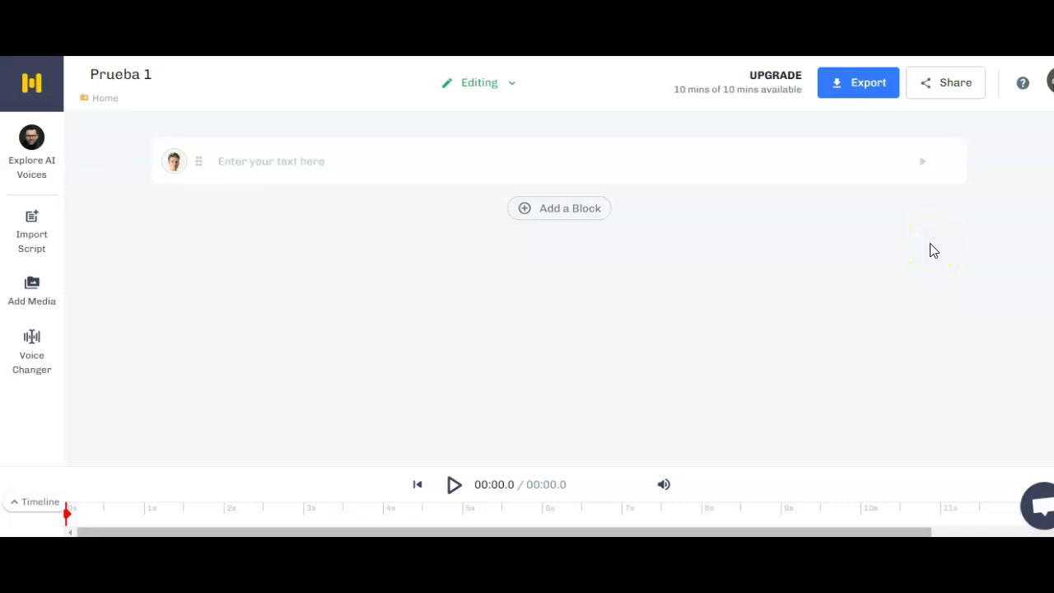
# - Enter "Proyecto de Ciencias y Tecnologías aplicadas al campo educativo" as the text of the first block
pyautogui.click(279, 161)
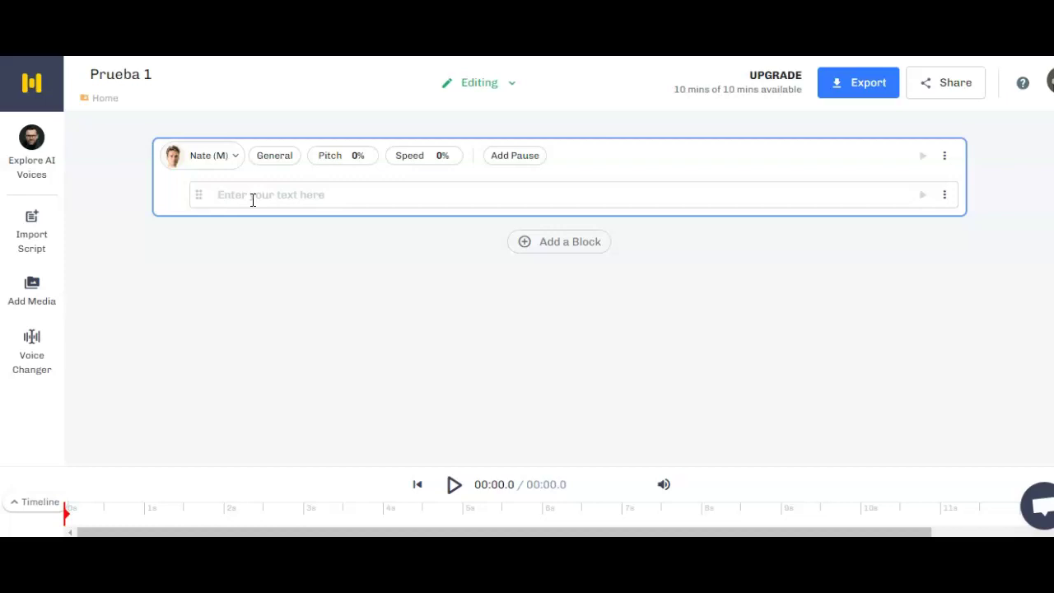
pyautogui.write('Proyecto de Ciencias y Tecnologías')
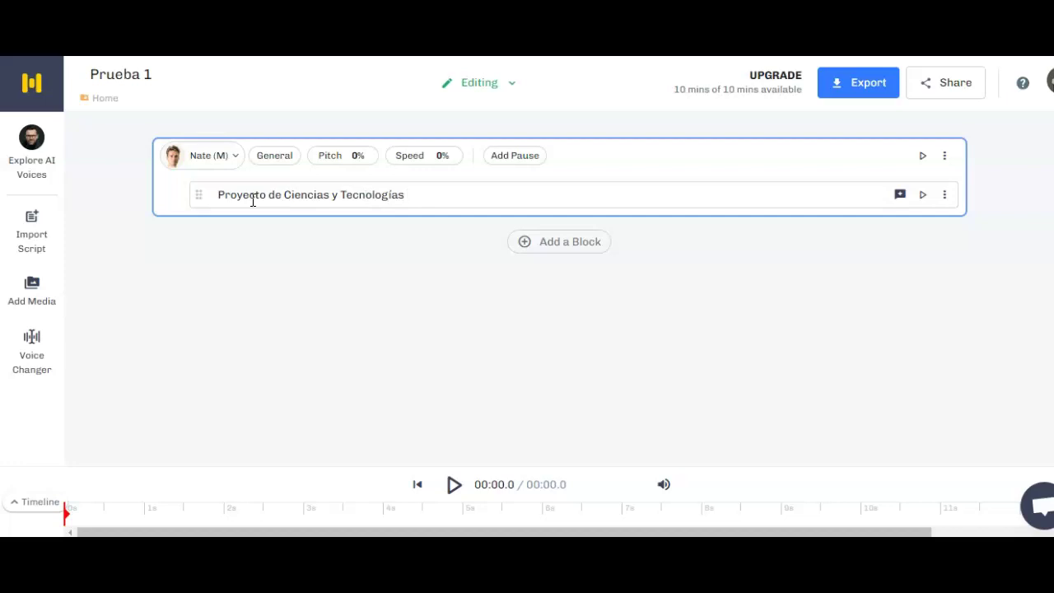
pyautogui.write('campo educativo')
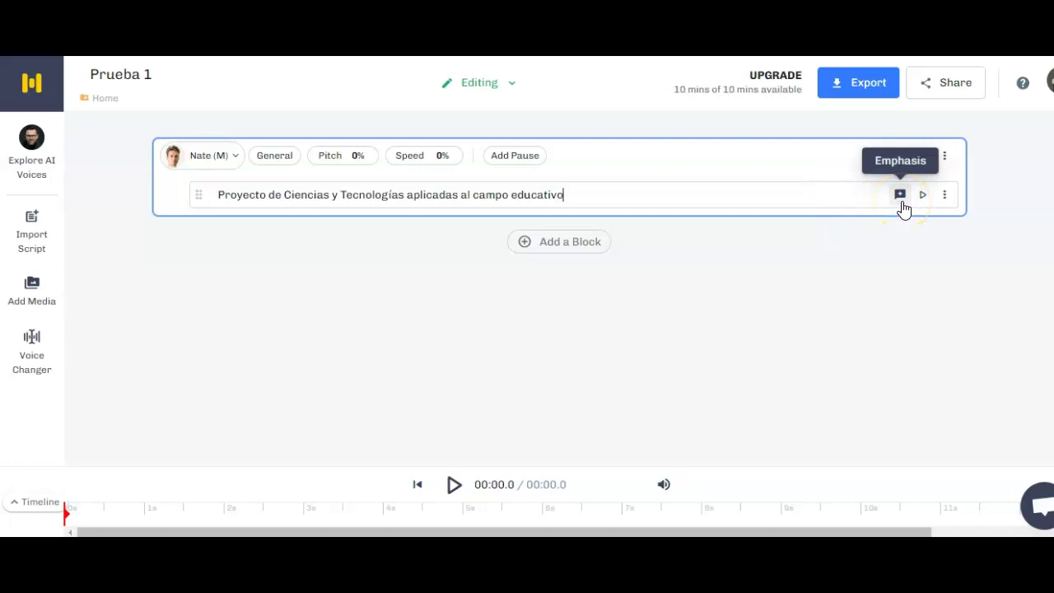
pyautogui.click(945, 198)
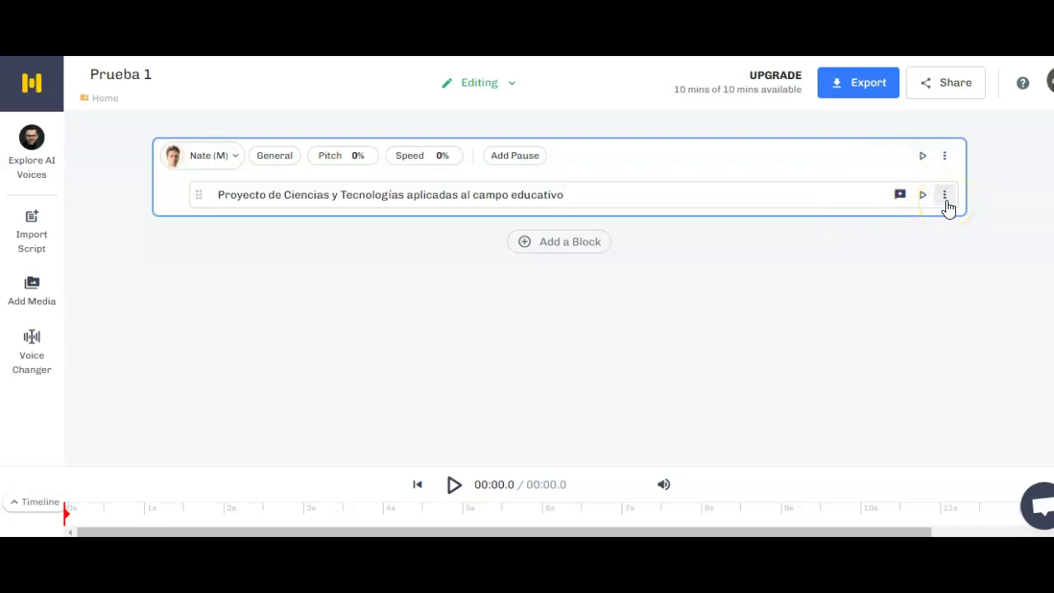
pyautogui.click(946, 199)
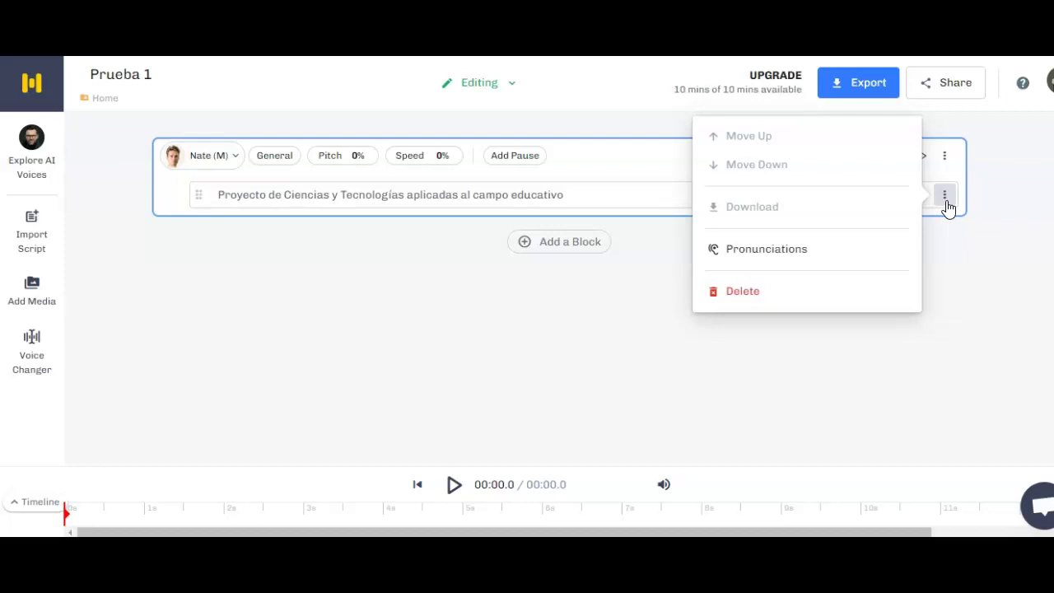
pyautogui.click(946, 201)
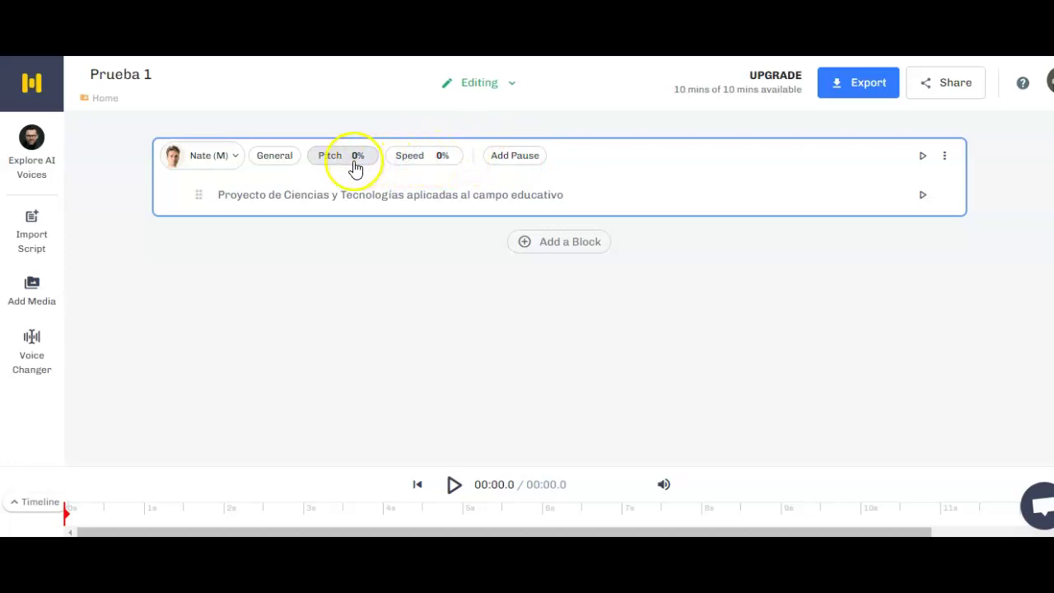
# - Open the voice selection for the text block and listen to the sample of the Nate voice
pyautogui.click(237, 162)
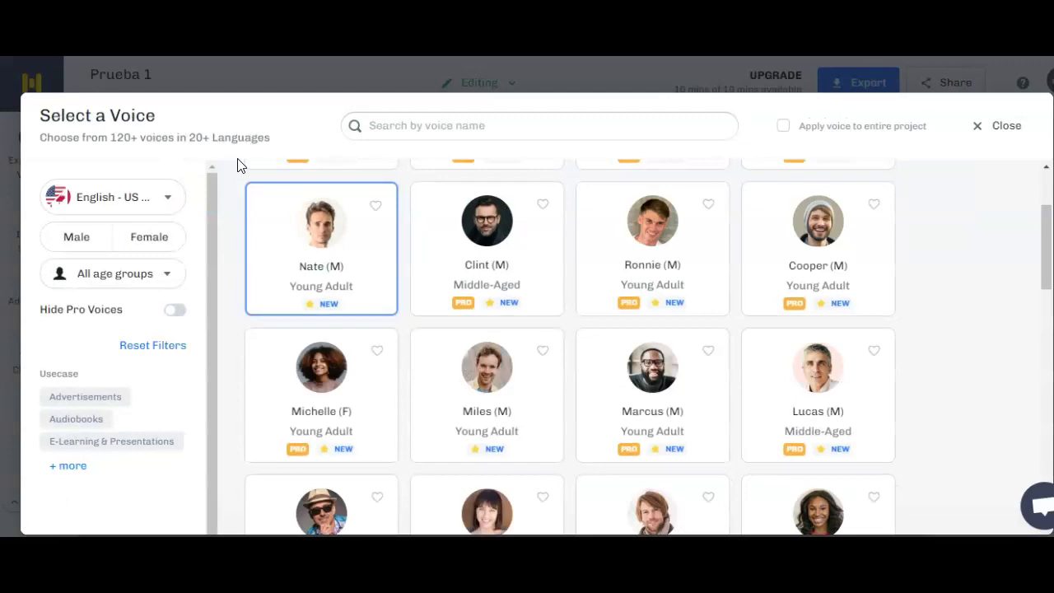
pyautogui.moveTo(366, 265)
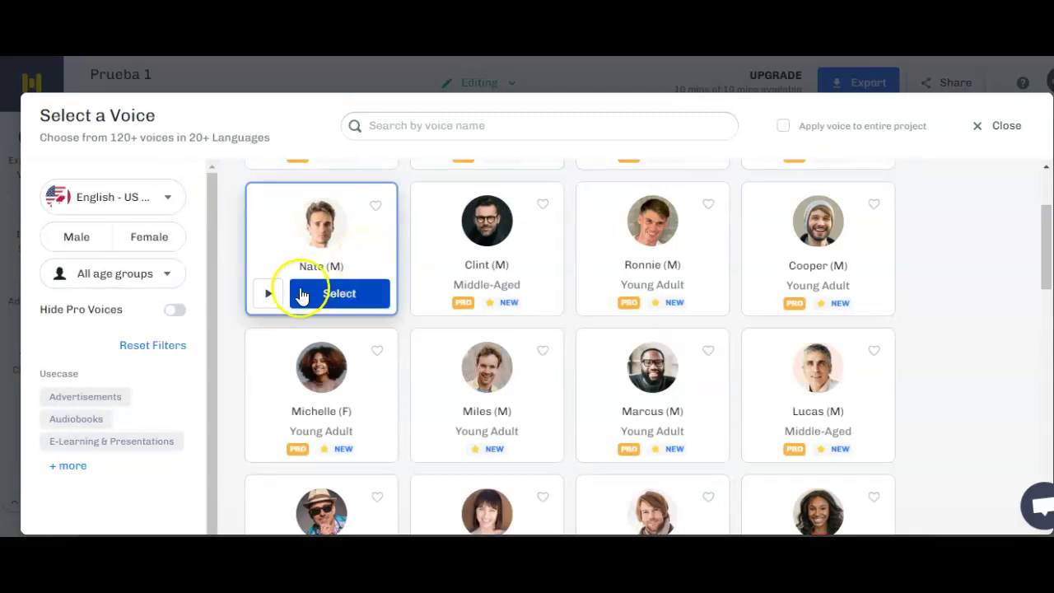
pyautogui.click(272, 296)
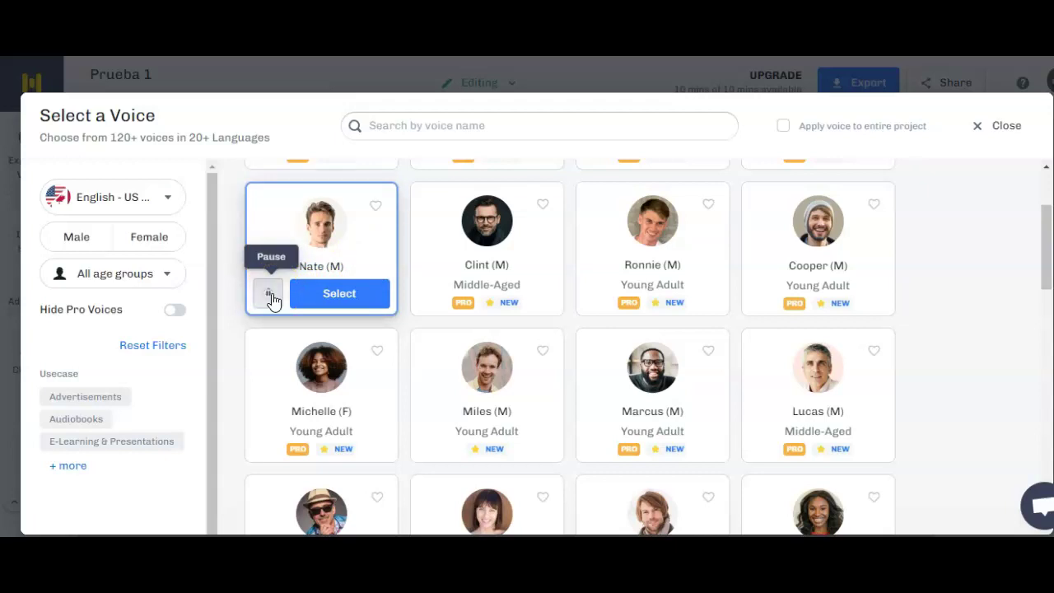
pyautogui.click(271, 297)
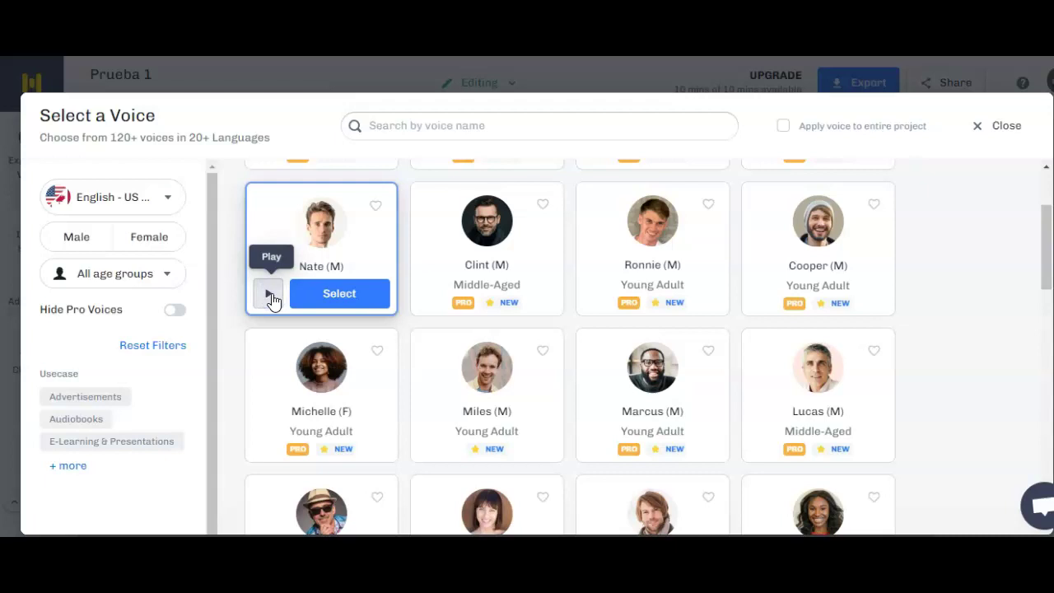
# - Filter the voices to Spanish - Mexico and play the sample of the Antonio voice
pyautogui.click(167, 204)
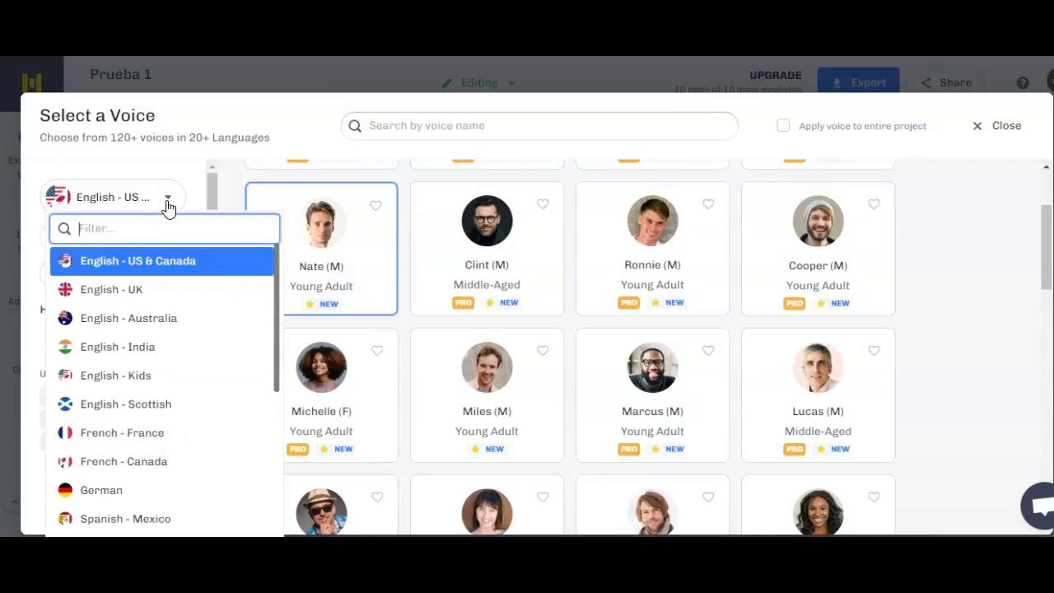
pyautogui.click(272, 341)
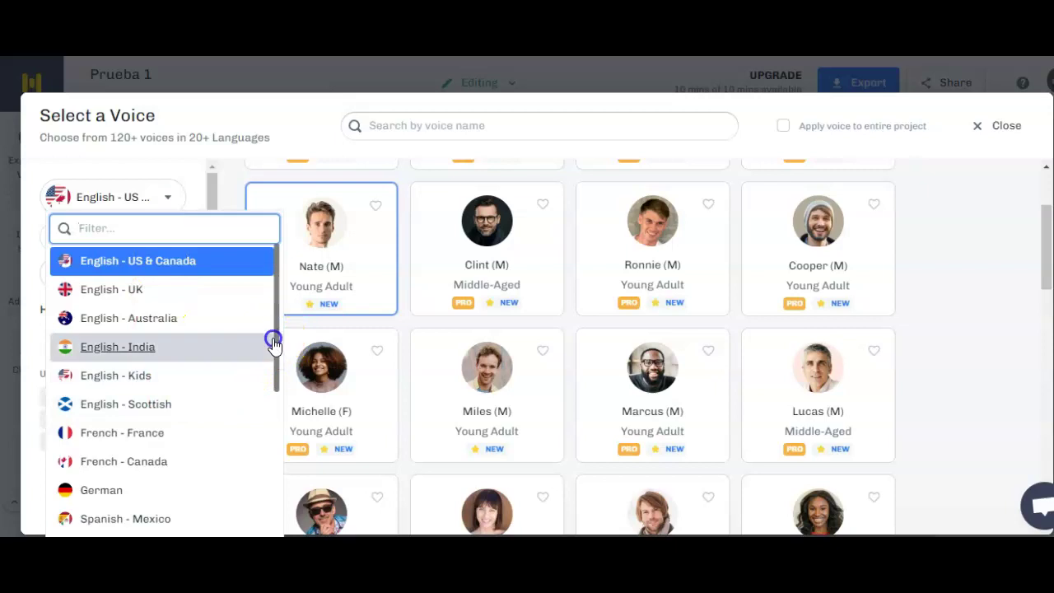
pyautogui.moveTo(275, 355); pyautogui.dragTo(266, 522)
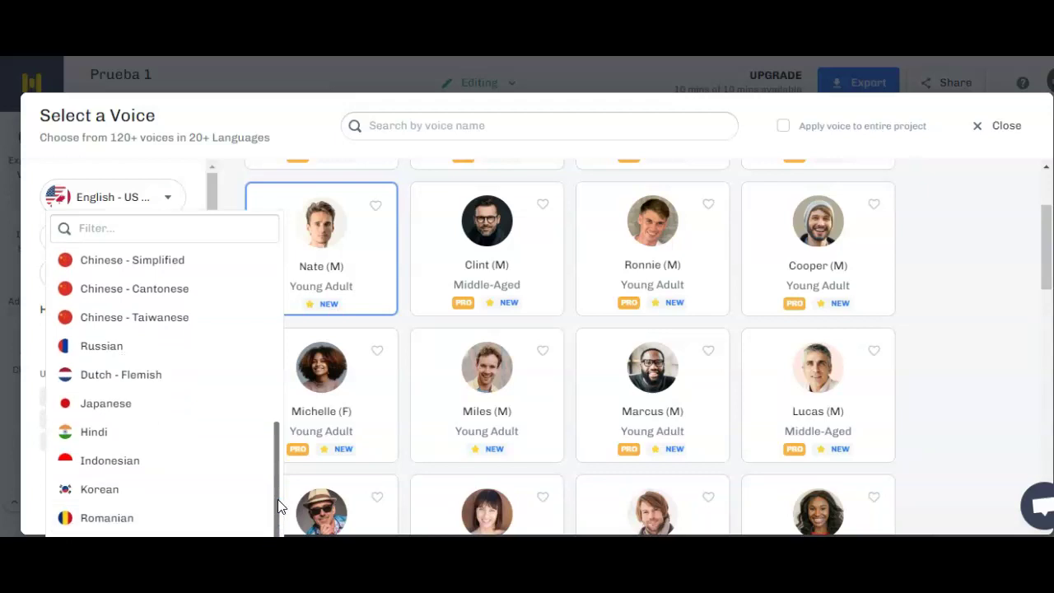
pyautogui.moveTo(276, 499); pyautogui.dragTo(280, 395)
pyautogui.click(161, 347)
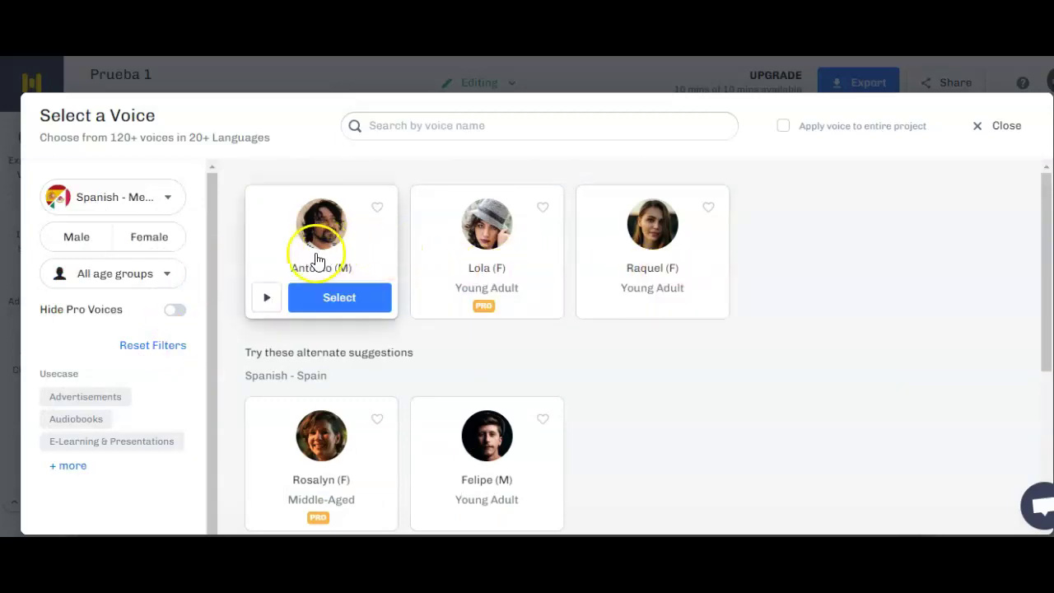
pyautogui.click(266, 301)
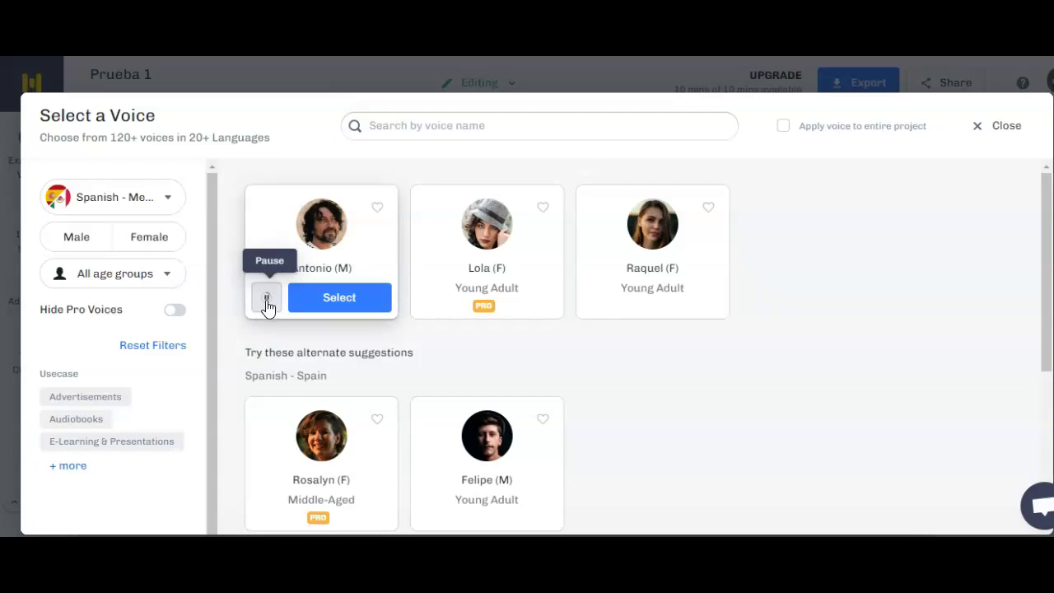
# - Stop the Antonio sample and look through the Spanish - Mexico voices and the alternate suggestions below them
pyautogui.click(267, 301)
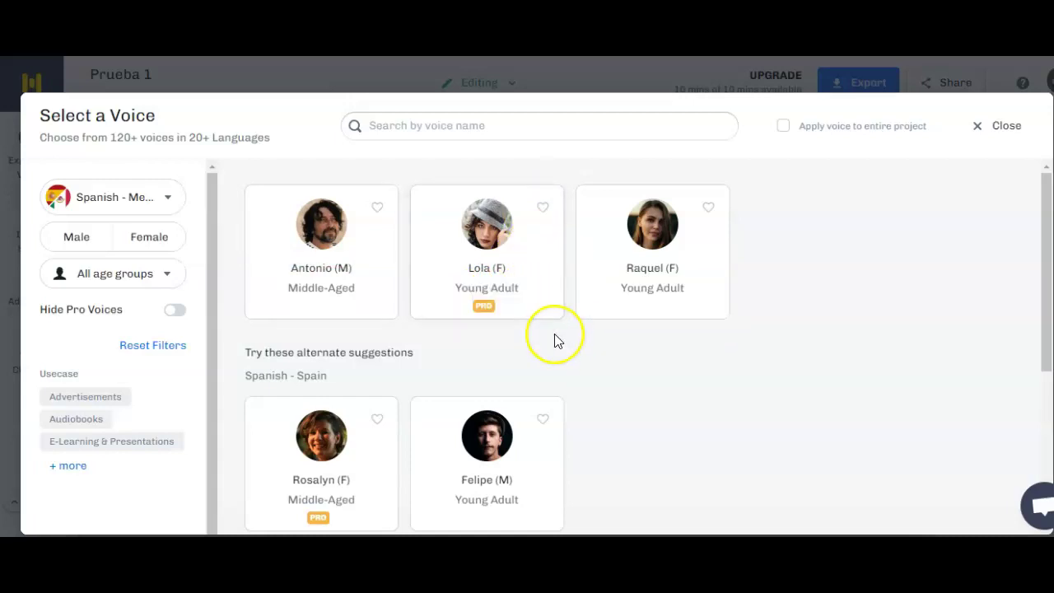
pyautogui.moveTo(491, 329)
pyautogui.moveTo(609, 308)
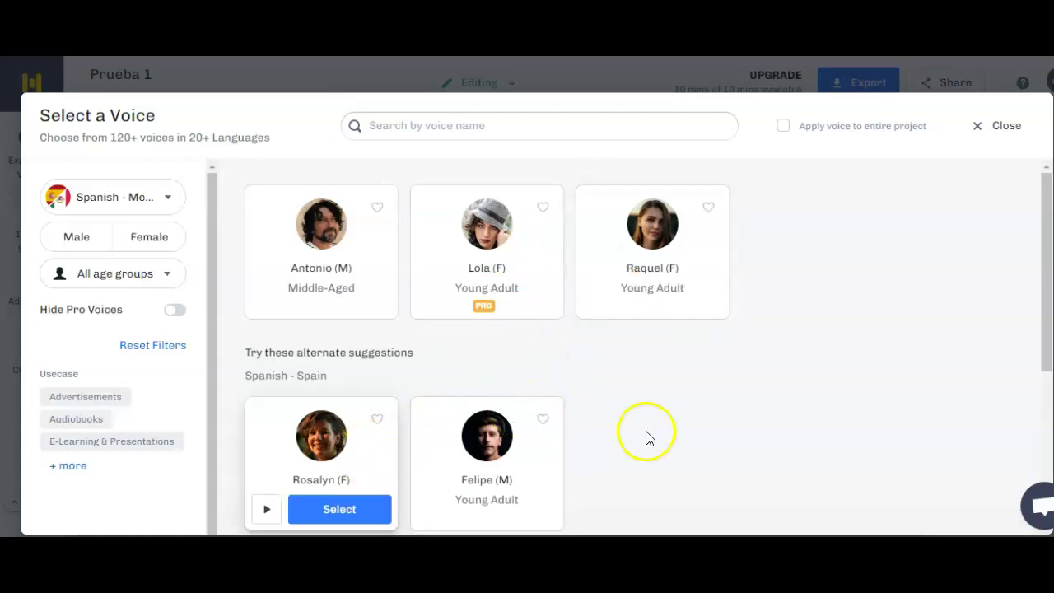
pyautogui.moveTo(1049, 360); pyautogui.dragTo(1049, 415)
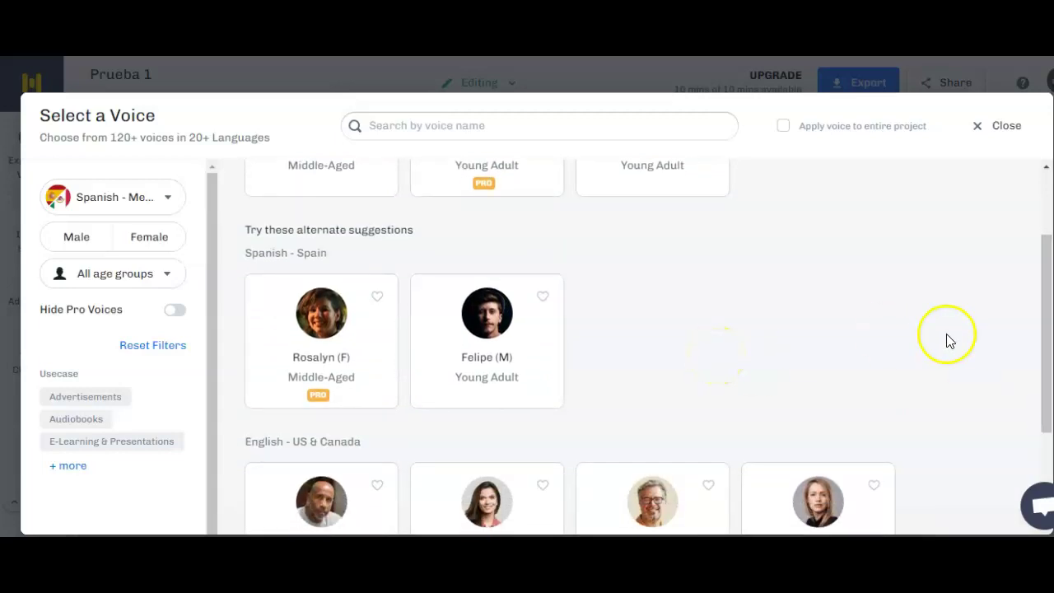
pyautogui.moveTo(1045, 381); pyautogui.dragTo(1037, 249)
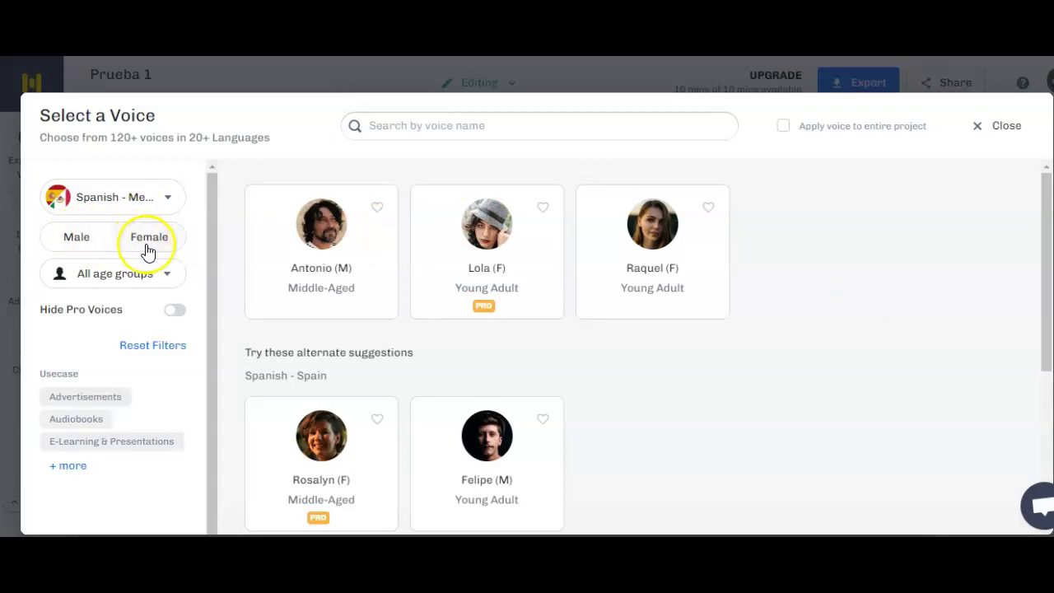
# - Filter the voices to the Middle-Aged age group and assign the Antonio voice to the text block
pyautogui.click(170, 276)
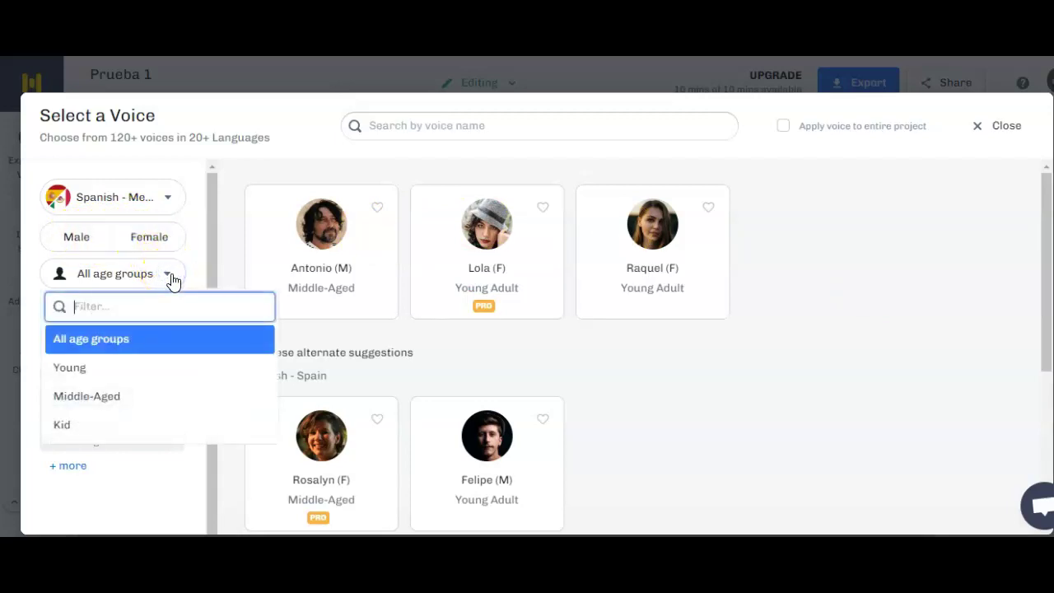
pyautogui.click(82, 397)
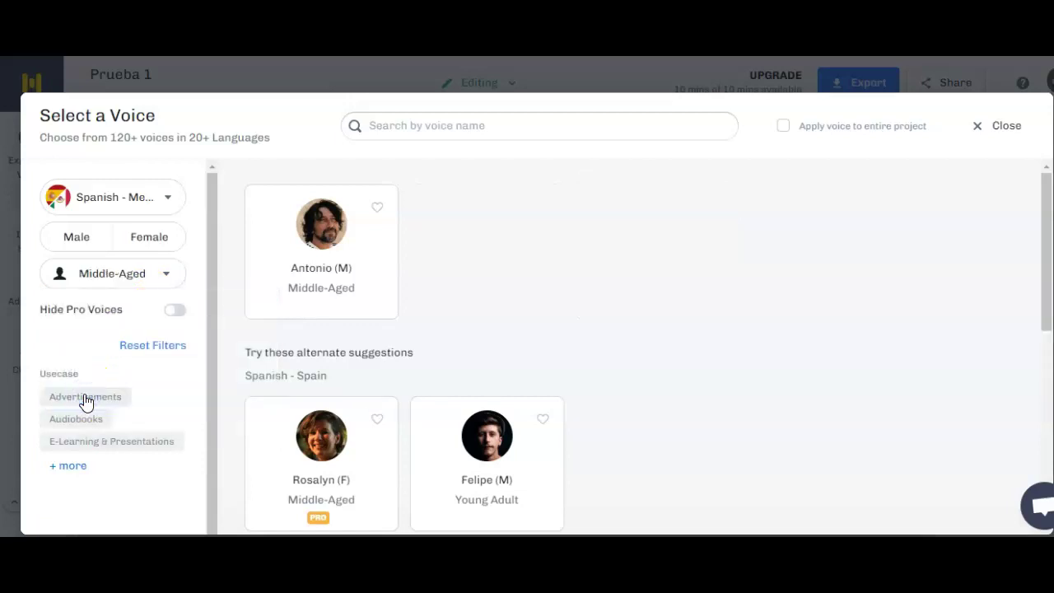
pyautogui.moveTo(263, 294)
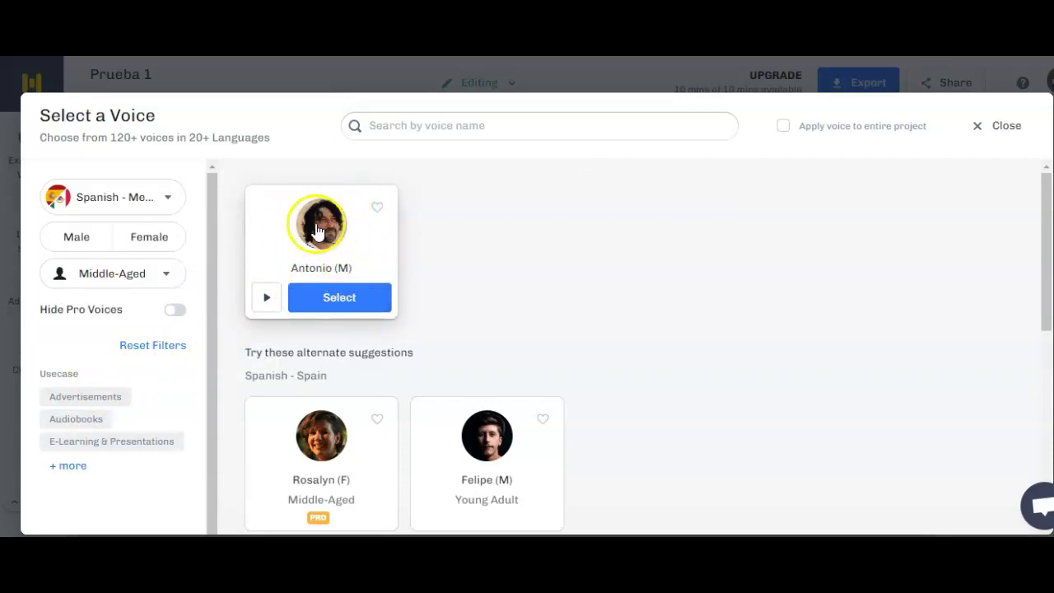
pyautogui.click(328, 303)
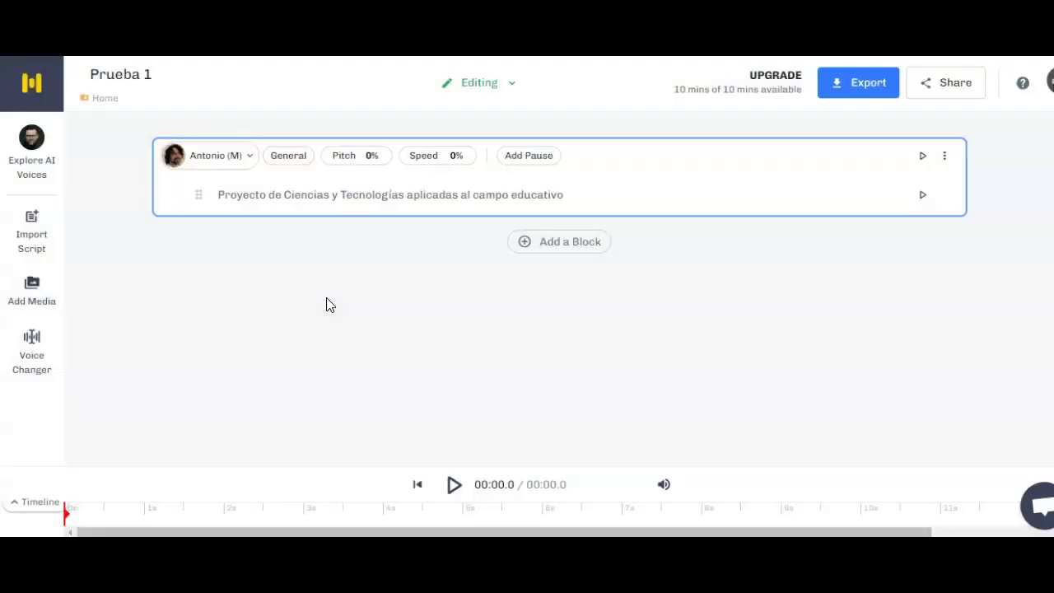
# - Generate the audio for the first text block and play the project's voiceover
pyautogui.click(924, 202)
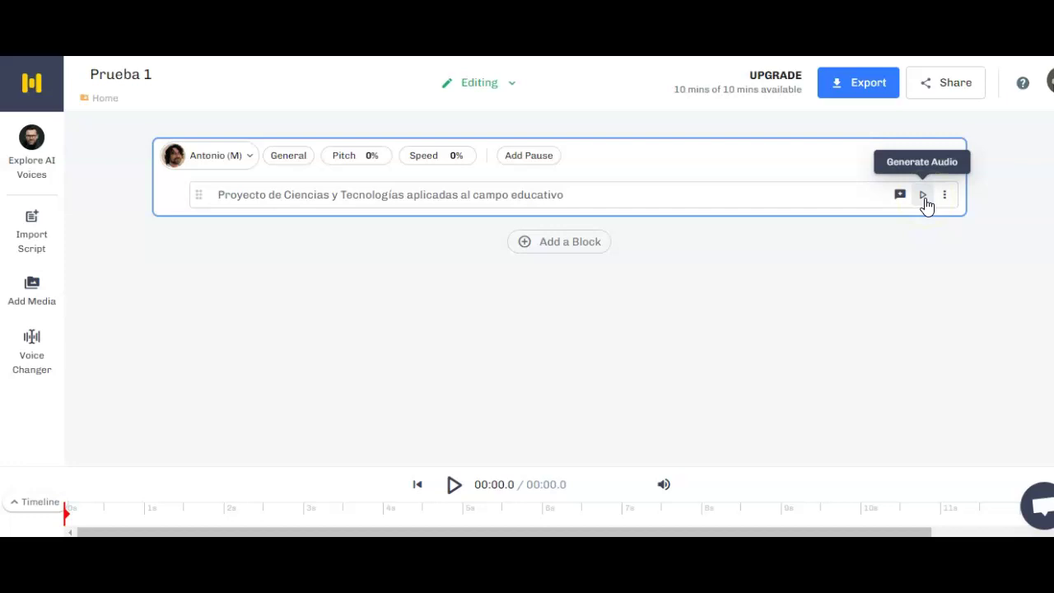
pyautogui.click(926, 229)
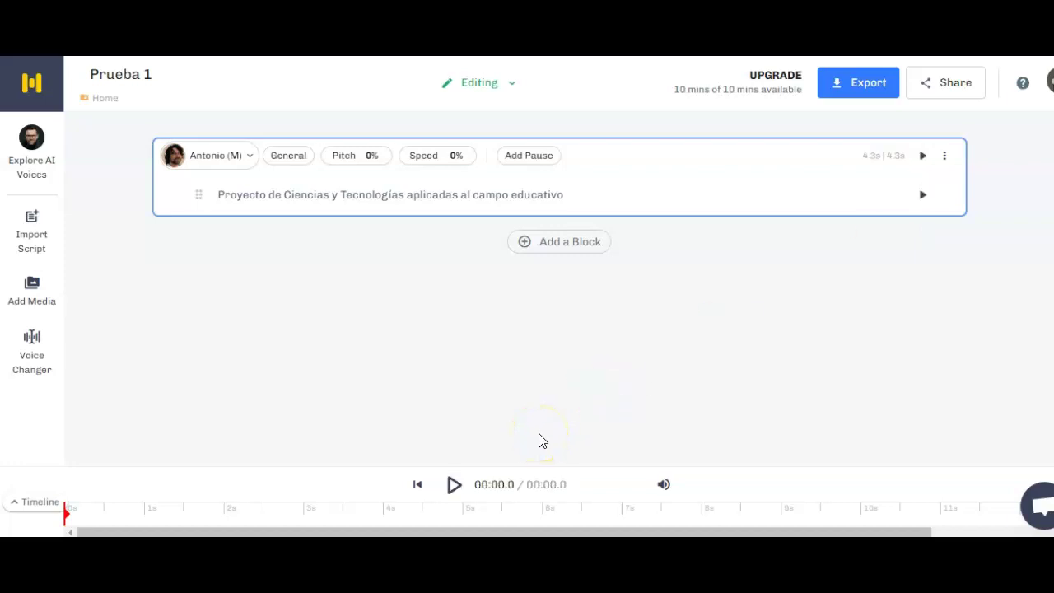
pyautogui.click(455, 486)
pyautogui.click(456, 487)
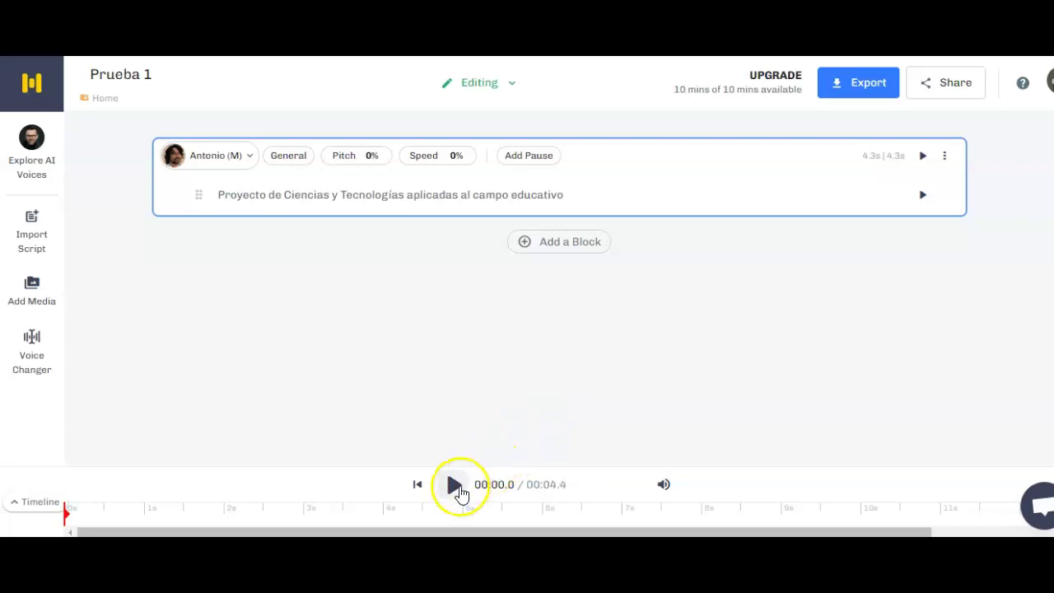
pyautogui.click(536, 416)
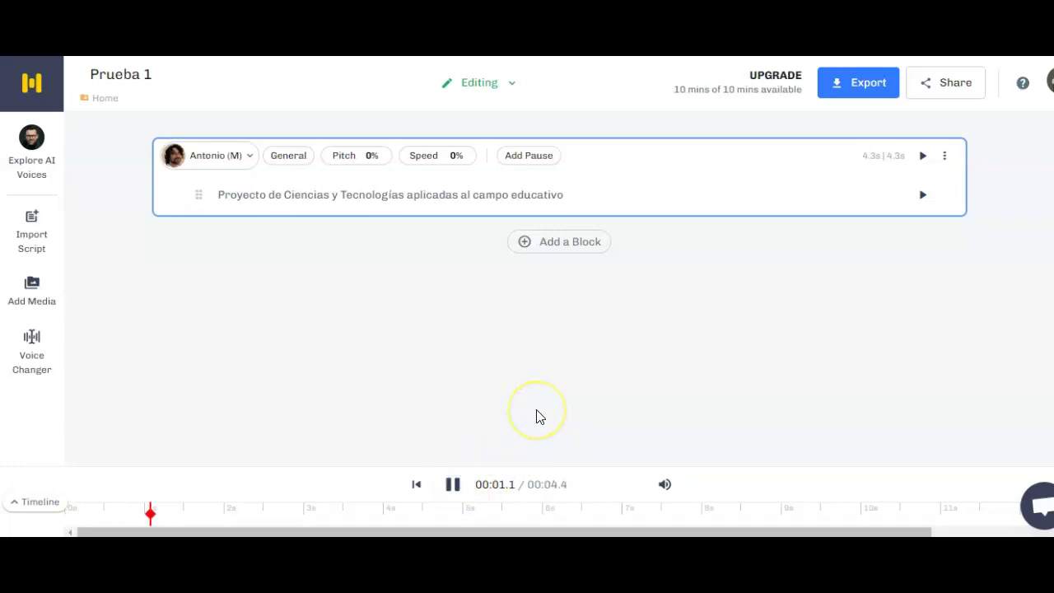
pyautogui.click(536, 417)
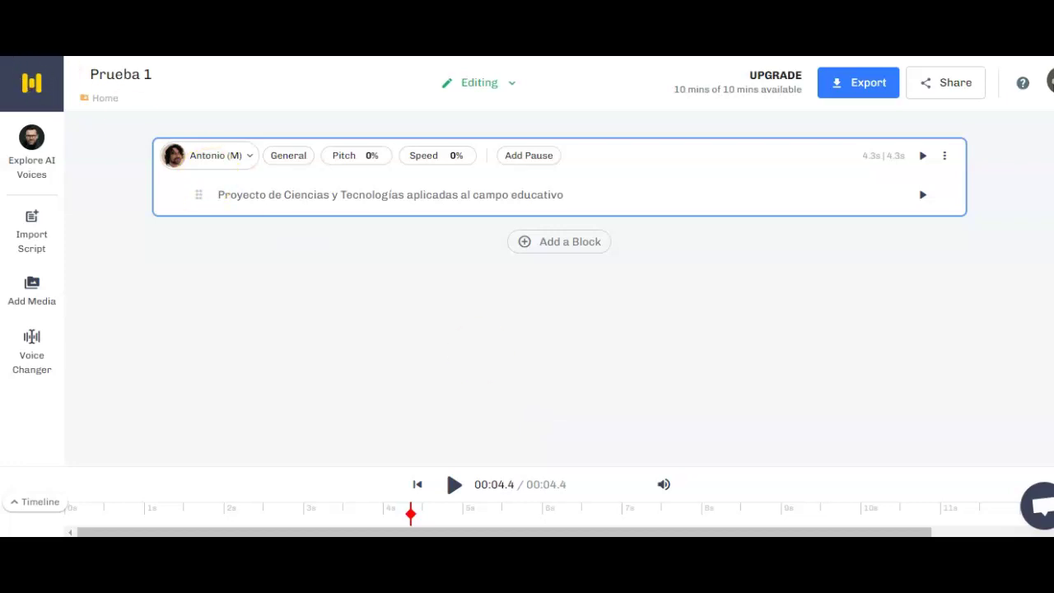
# - Apply the Emphasis settings to the second block, which starts with "Herramientas TIC", and play the complete voiceover
pyautogui.click(1025, 219)
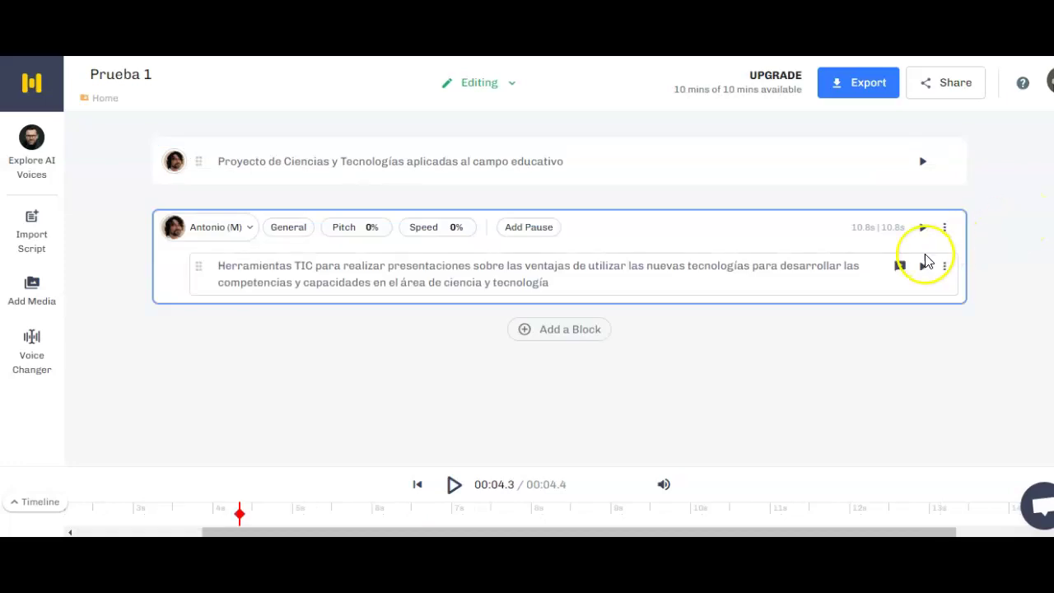
pyautogui.click(901, 268)
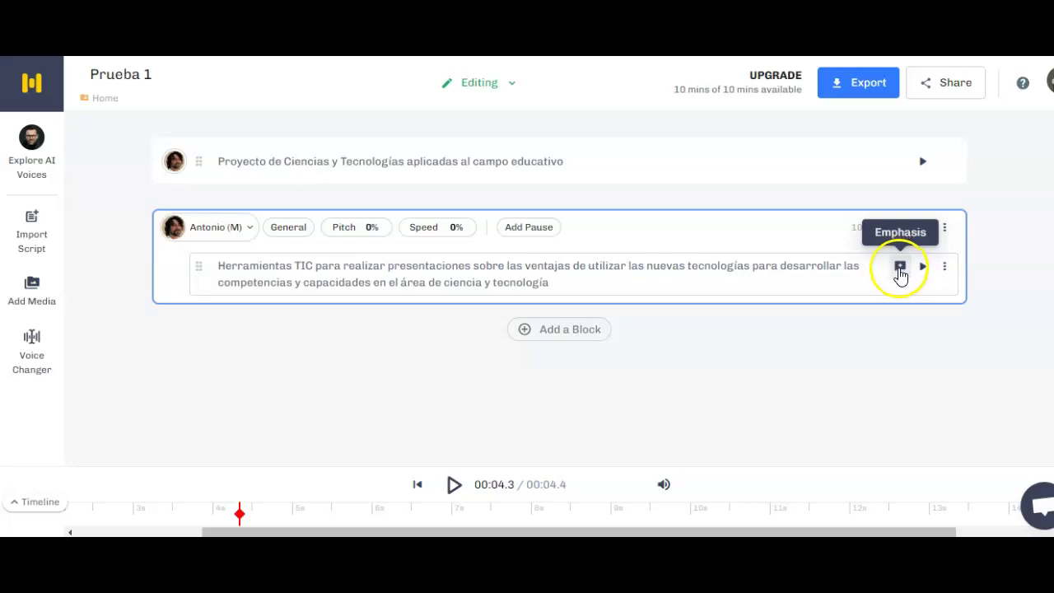
pyautogui.click(900, 270)
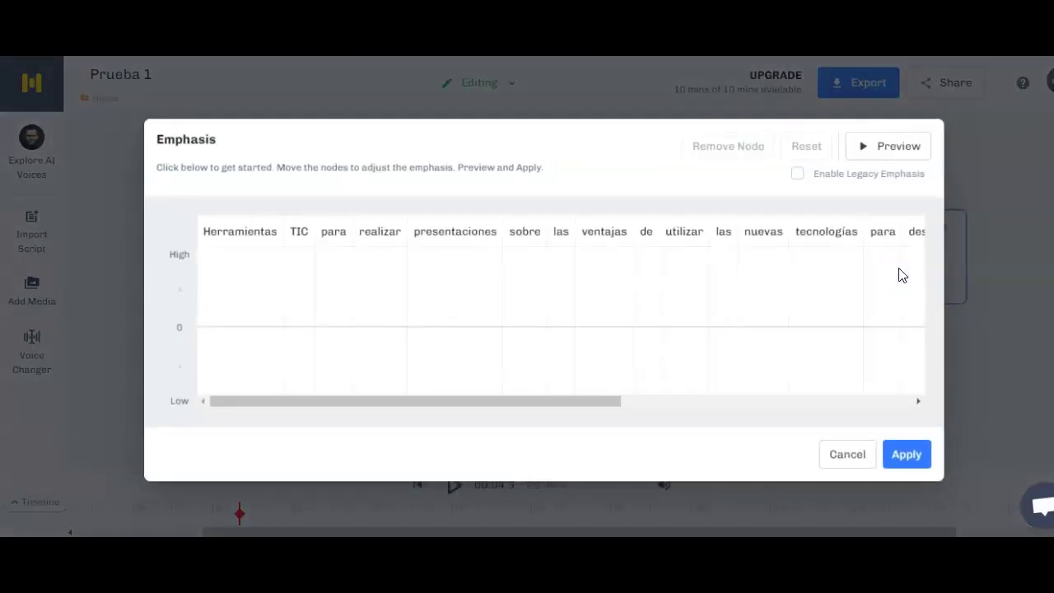
pyautogui.click(663, 252)
pyautogui.click(462, 293)
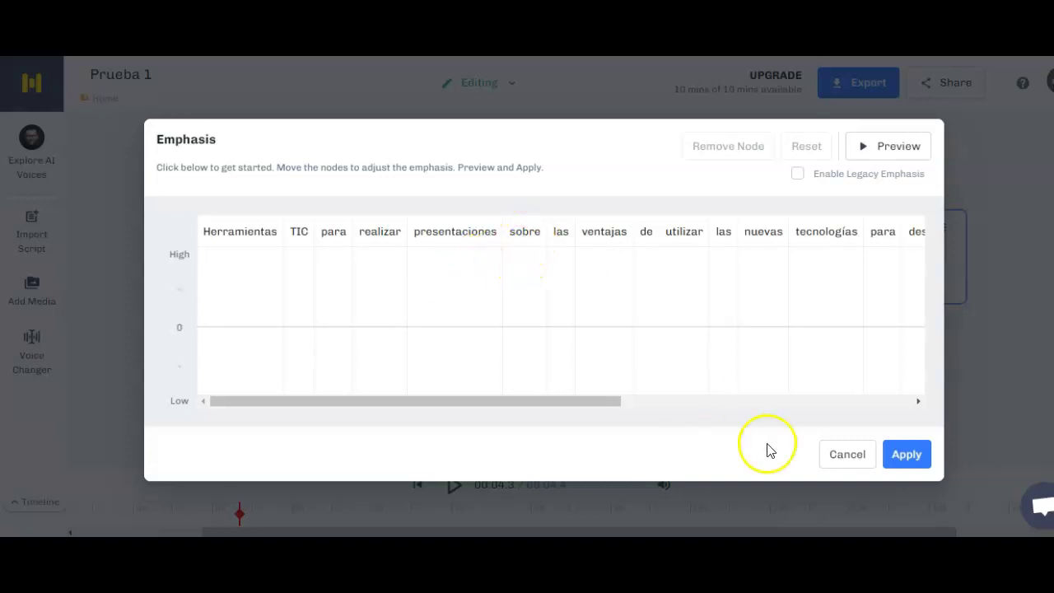
pyautogui.moveTo(612, 402); pyautogui.dragTo(522, 419)
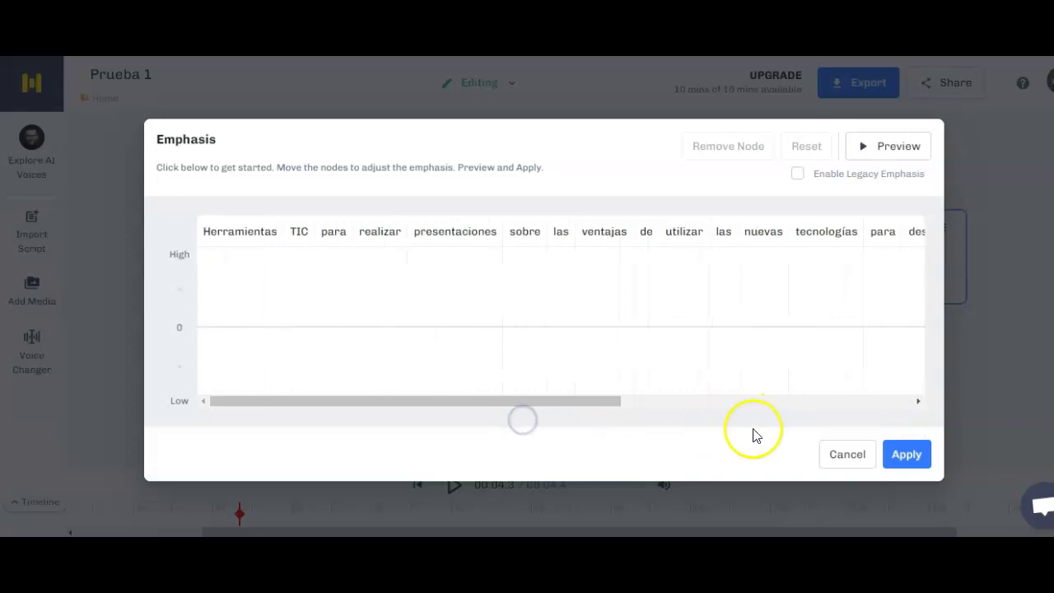
pyautogui.click(907, 458)
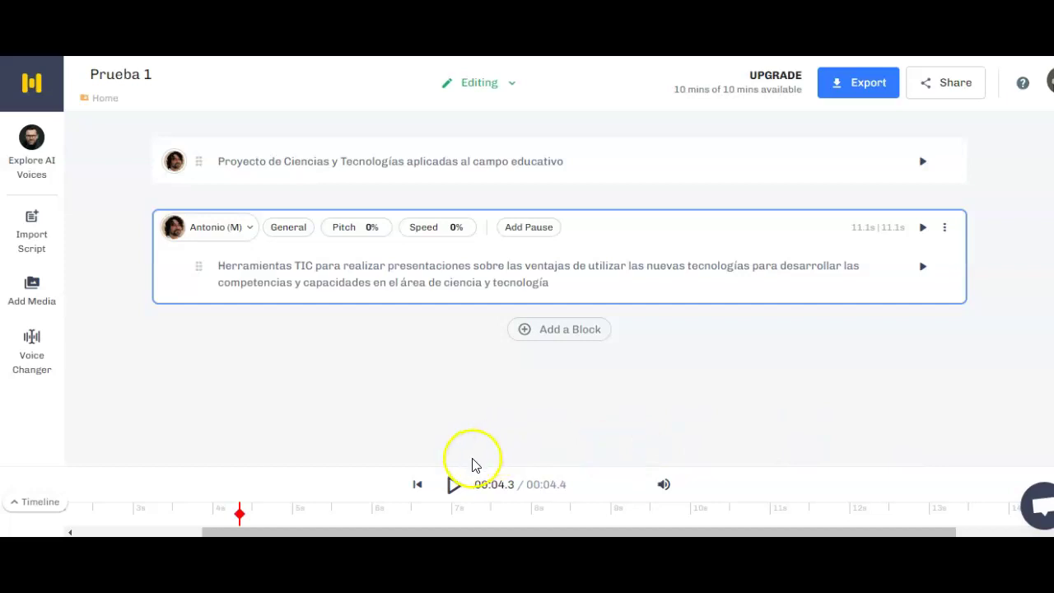
pyautogui.click(453, 489)
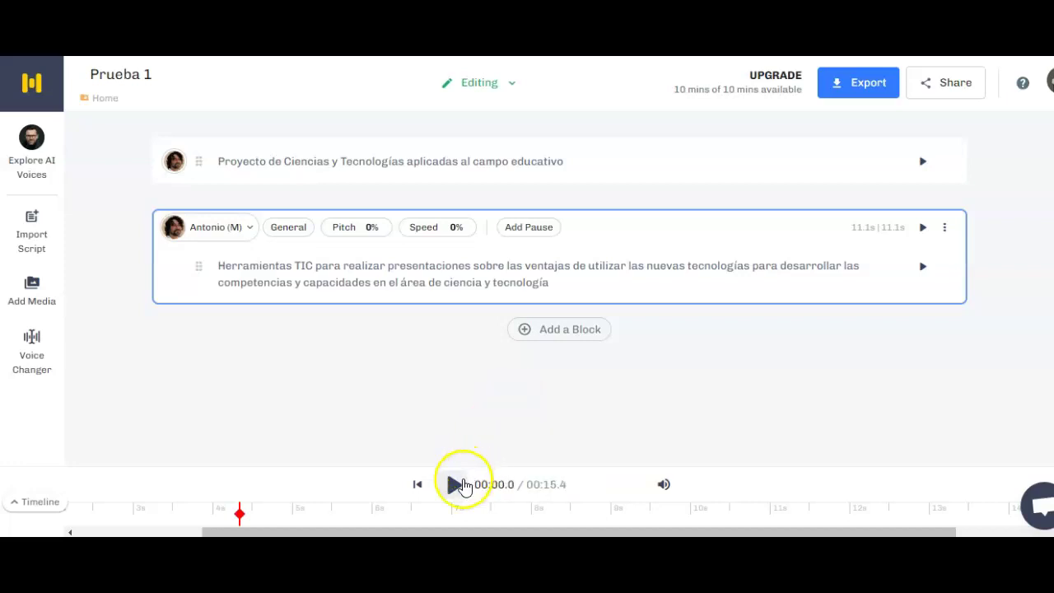
pyautogui.click(455, 489)
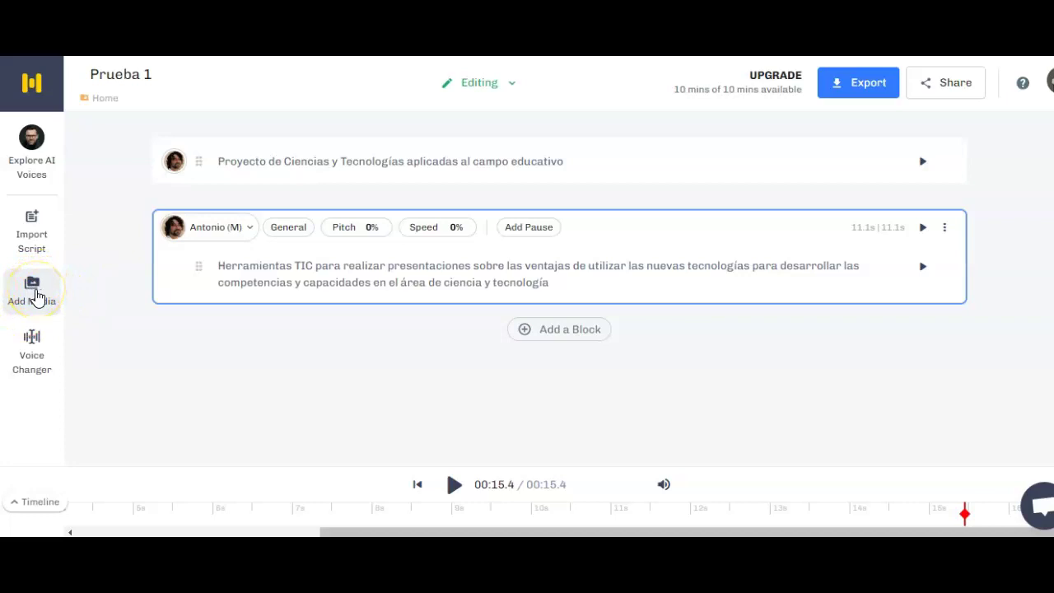
# - Browse the stock music for Electronic tracks and switch the genre filter to Pop only
pyautogui.click(33, 290)
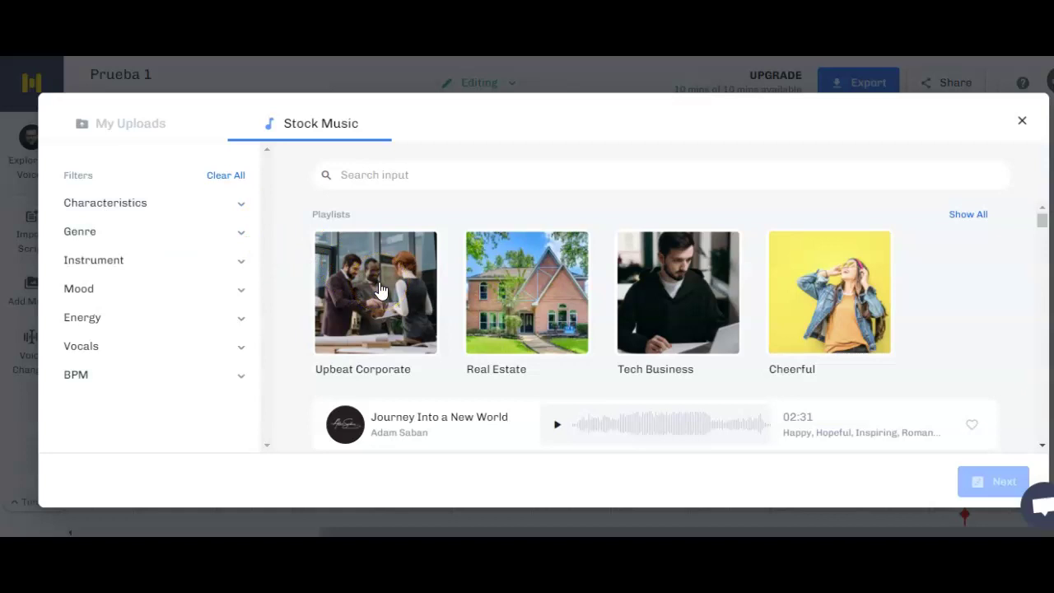
pyautogui.click(177, 235)
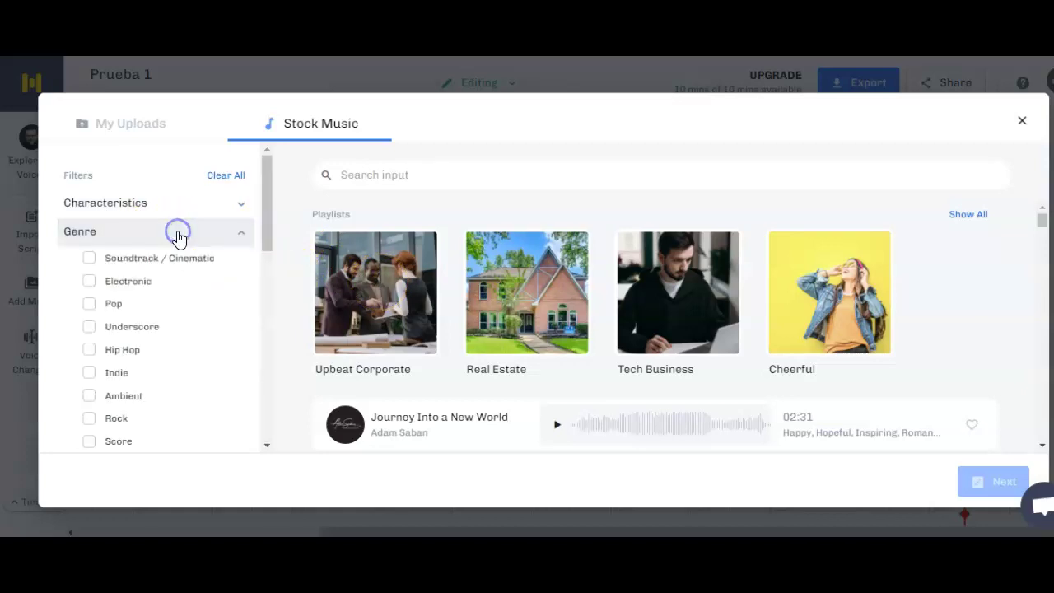
pyautogui.click(136, 282)
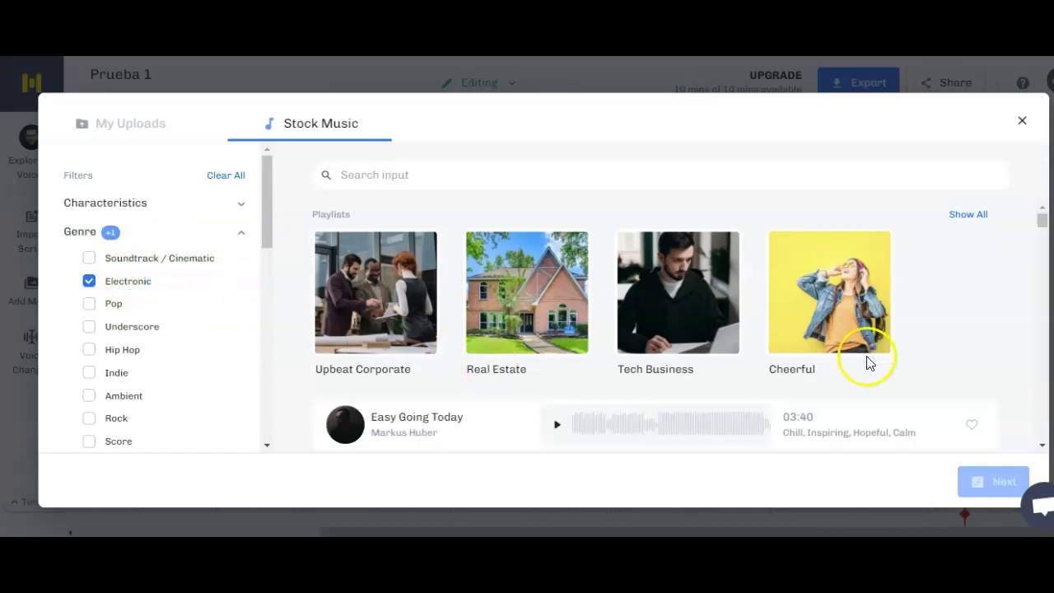
pyautogui.moveTo(1041, 224); pyautogui.dragTo(1040, 231)
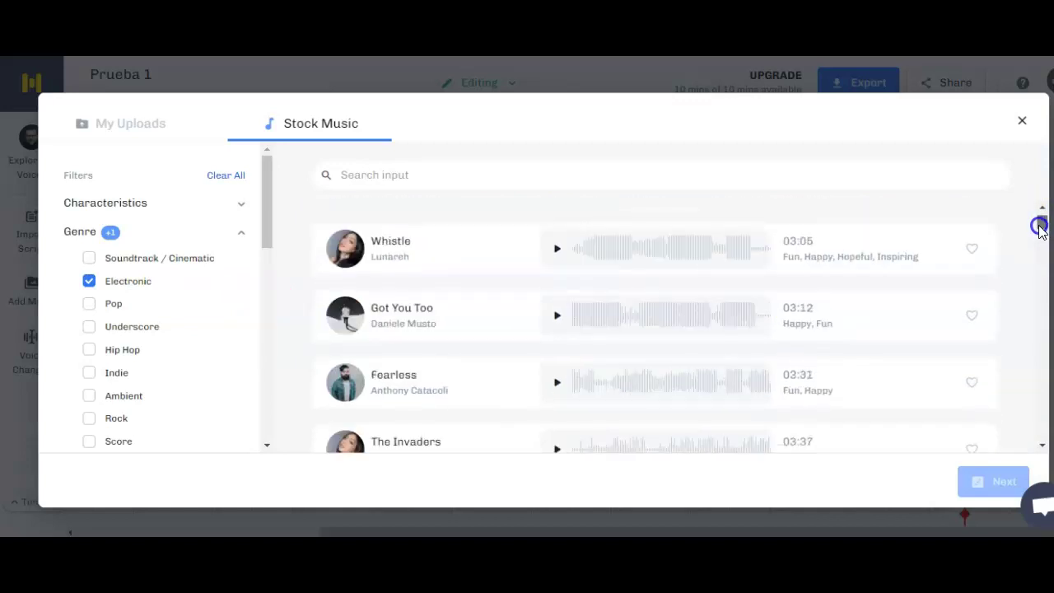
pyautogui.click(88, 304)
pyautogui.click(89, 281)
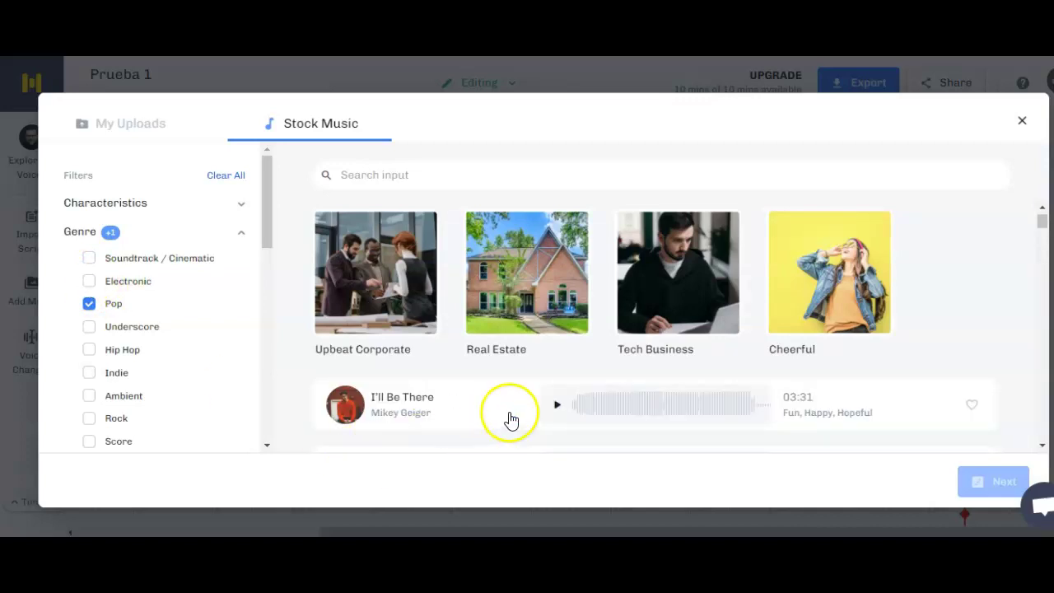
# - Preview the track "I'll Be There" at a few points and mark it as liked
pyautogui.click(552, 408)
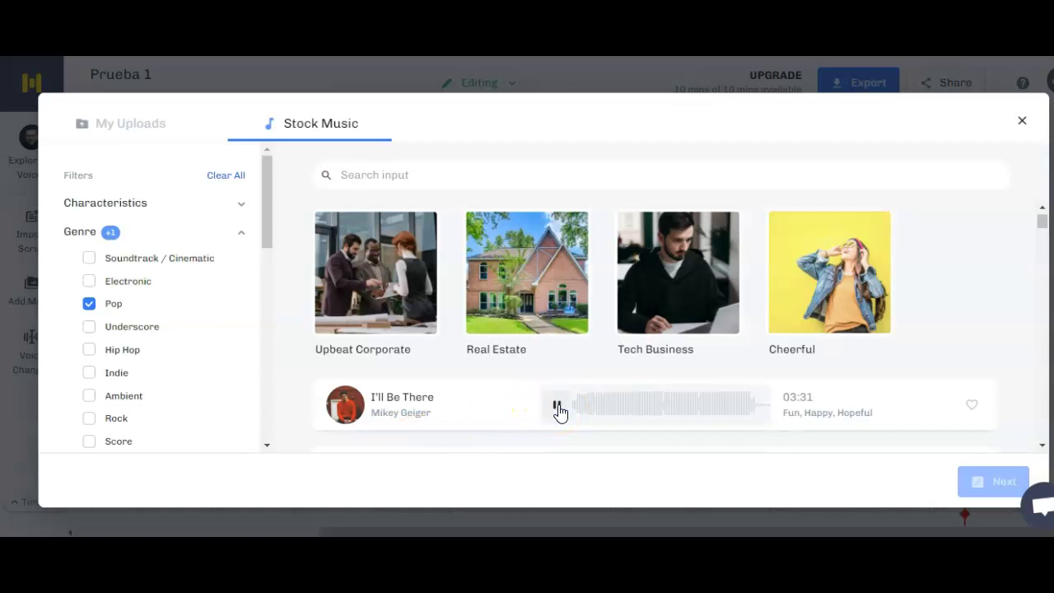
pyautogui.moveTo(599, 412); pyautogui.dragTo(628, 412)
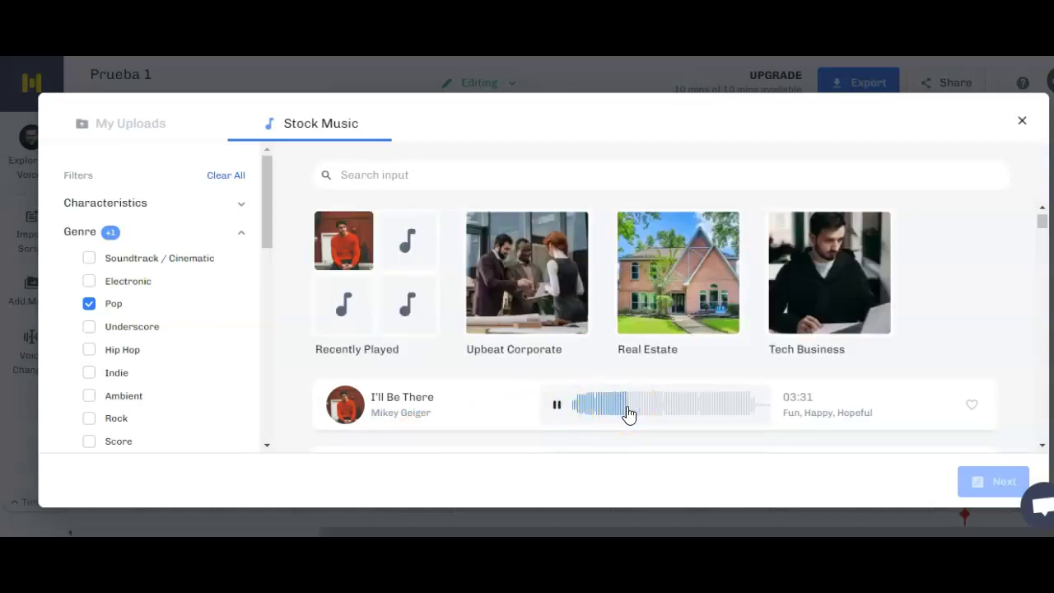
pyautogui.click(550, 407)
pyautogui.click(621, 424)
pyautogui.click(971, 404)
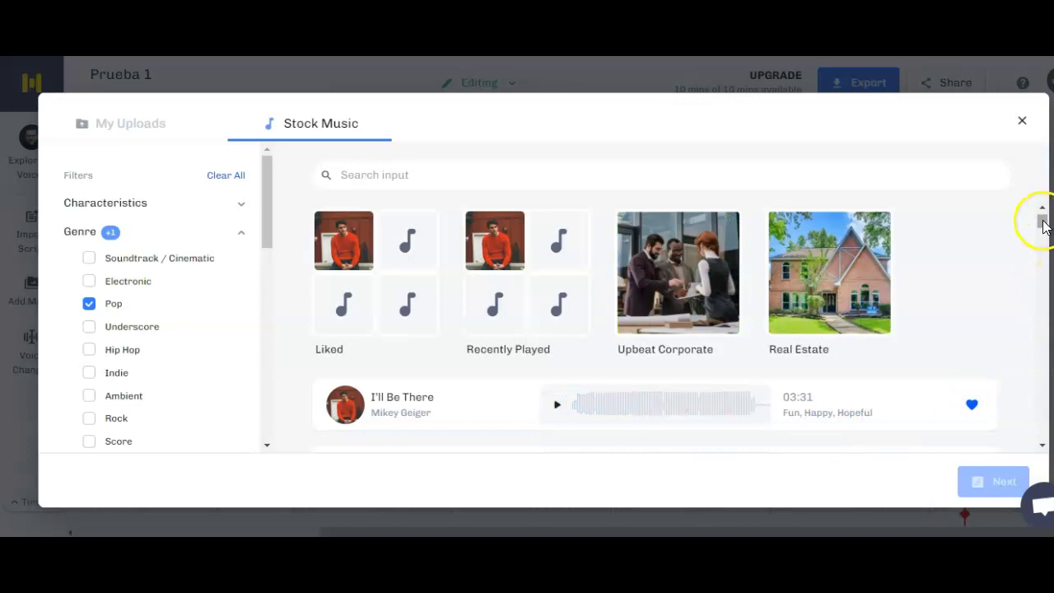
# - Preview the Pop track "Citrus Soda", select it as the project's music and continue to clipping it
pyautogui.moveTo(1043, 223); pyautogui.dragTo(1043, 226)
pyautogui.scroll(-5, 1043, 226)
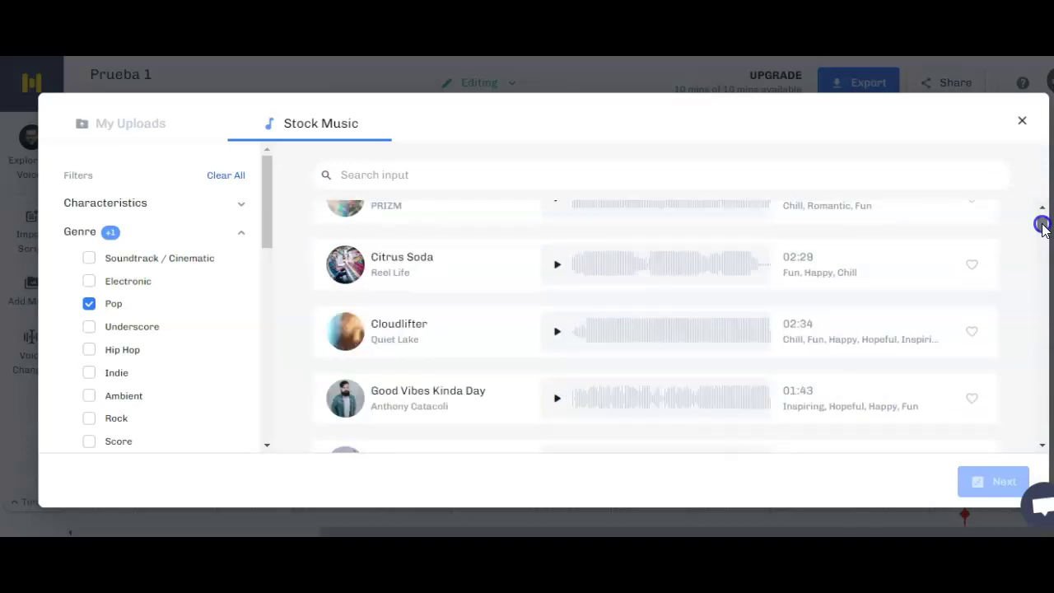
pyautogui.scroll(2, 1042, 227)
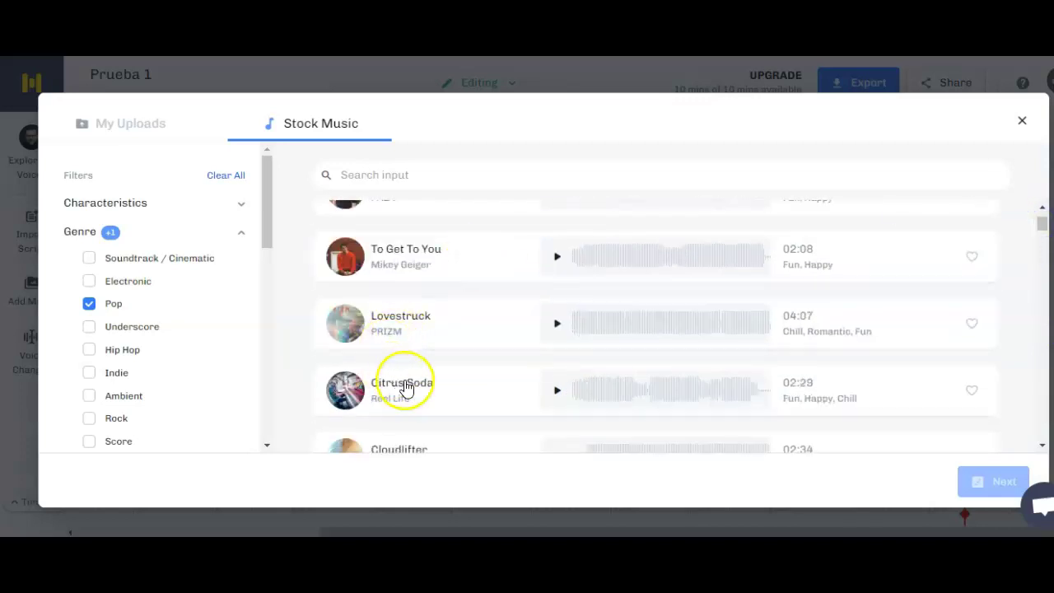
pyautogui.click(556, 390)
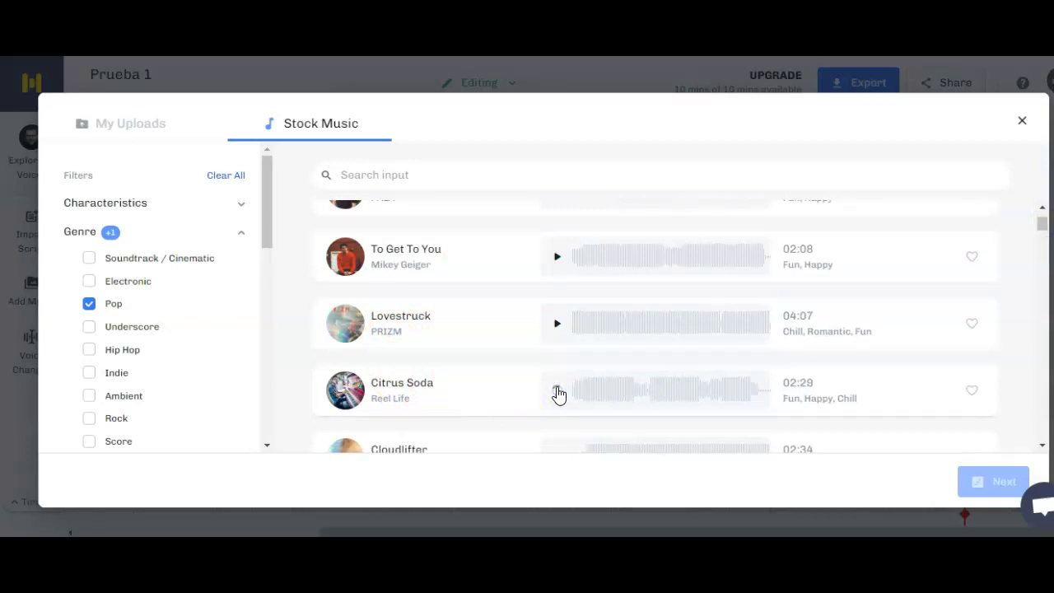
pyautogui.click(557, 390)
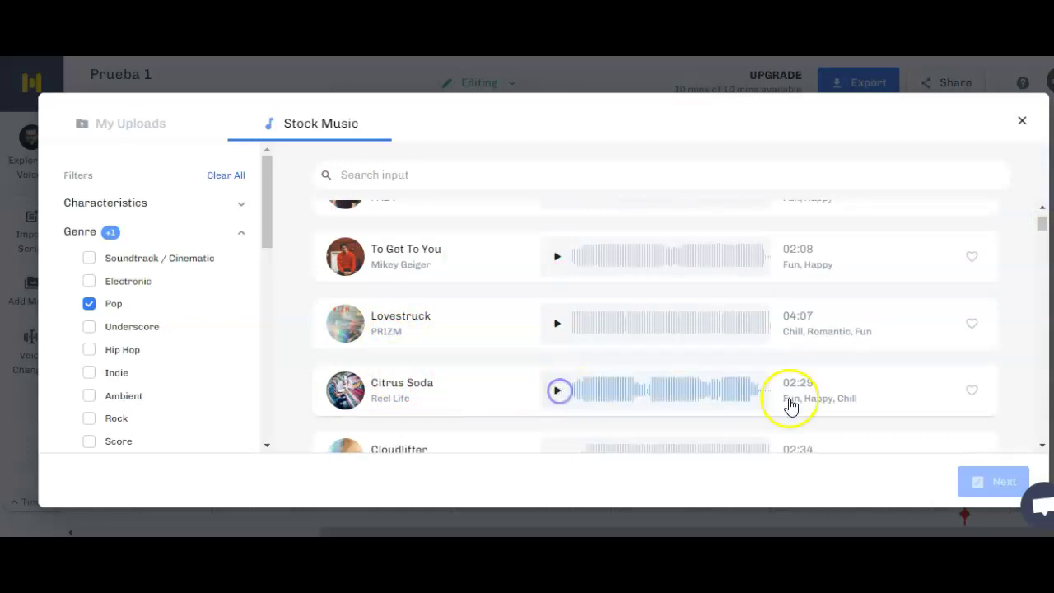
pyautogui.click(936, 387)
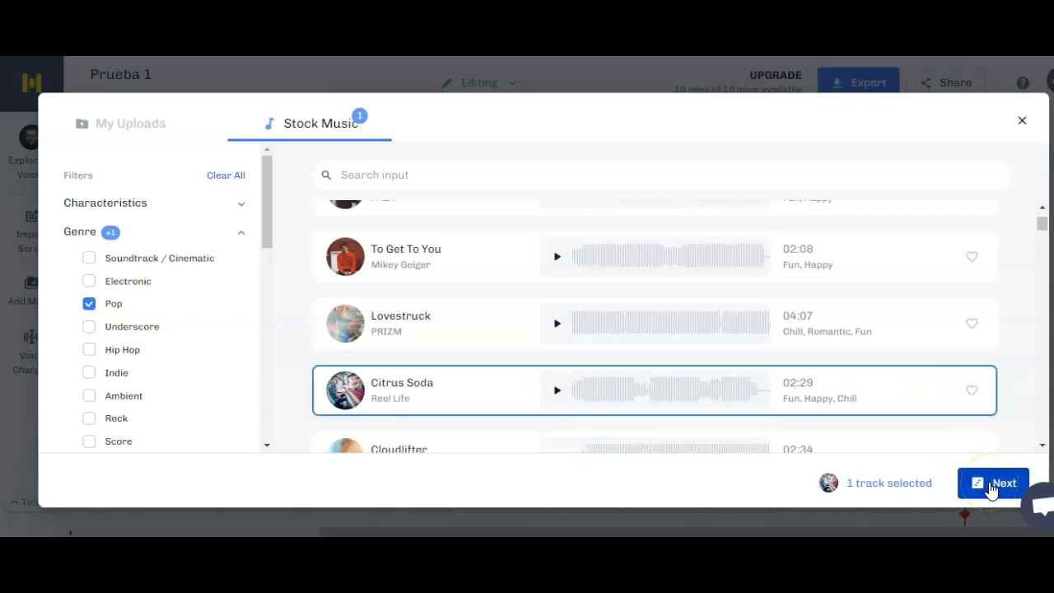
pyautogui.click(992, 486)
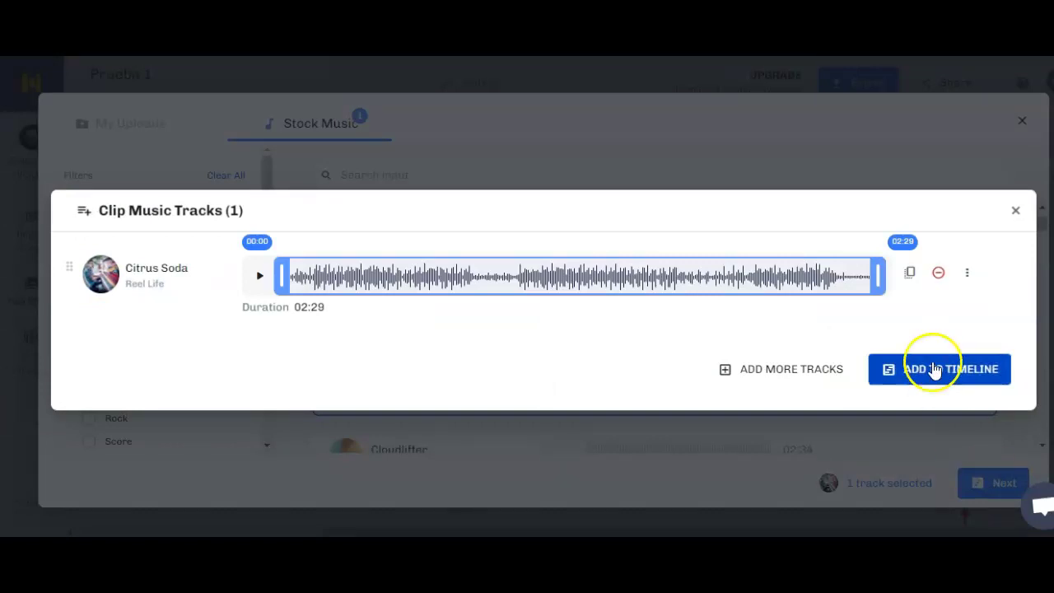
# - Trim the Citrus Soda track to its first 28 seconds and add it to the project timeline
pyautogui.moveTo(878, 276); pyautogui.dragTo(381, 267)
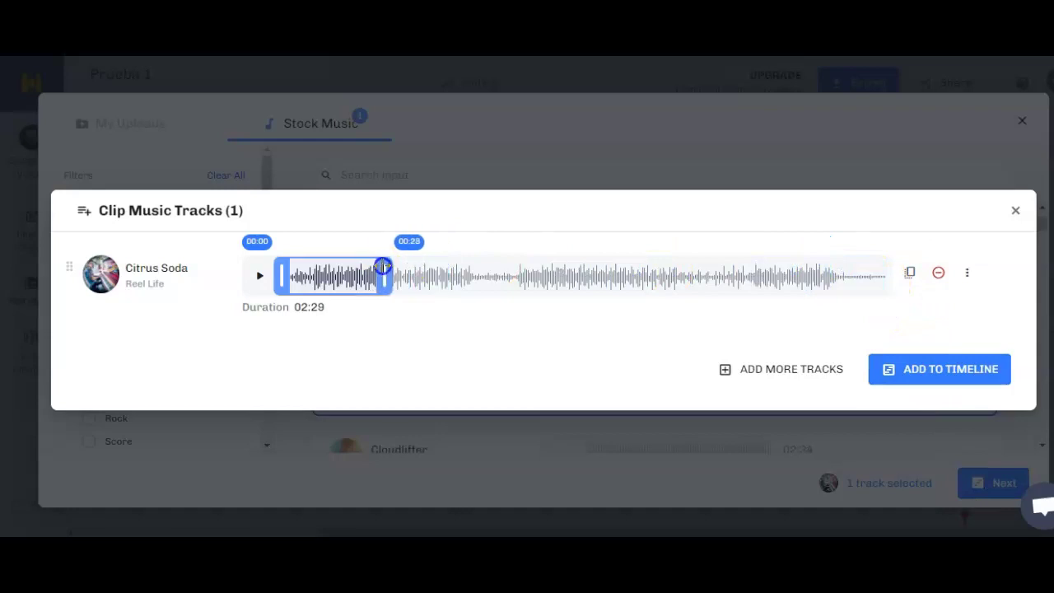
pyautogui.click(319, 276)
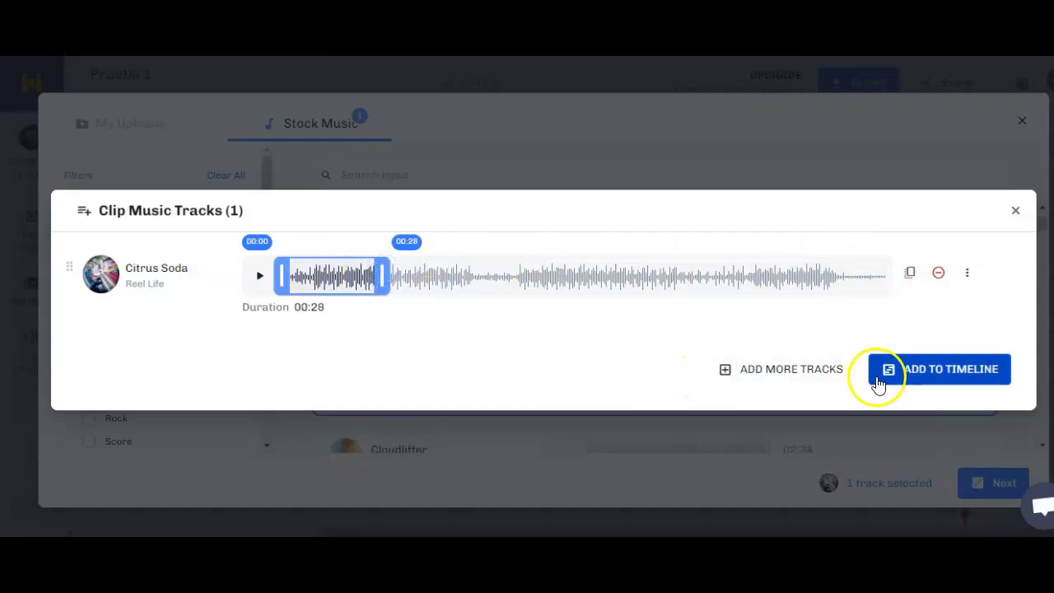
pyautogui.click(916, 379)
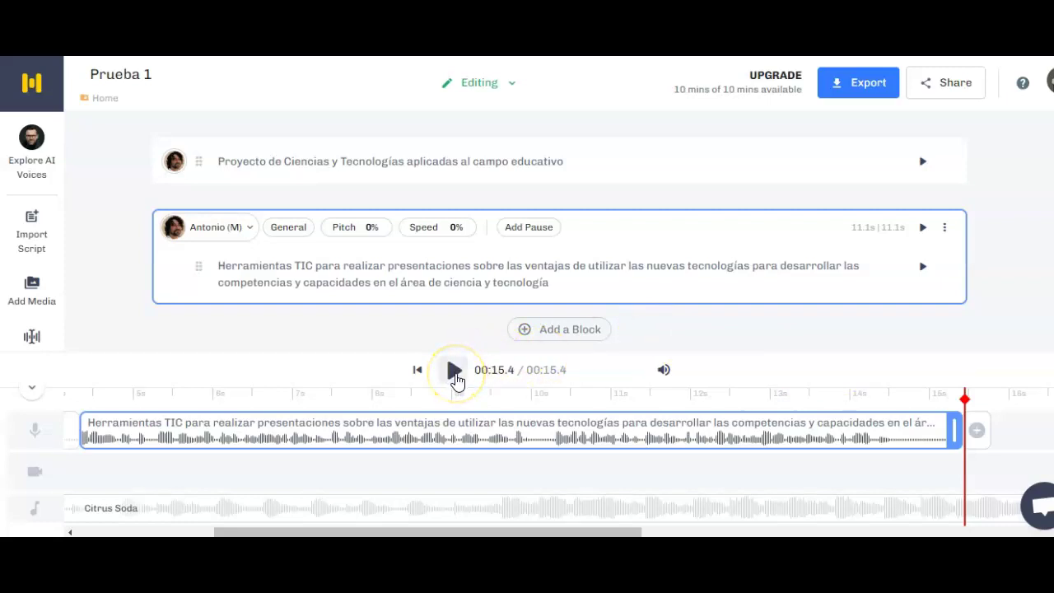
# - Review the stock music's Instrument filter, browse Pop tracks with Vocals set to Instruments Only, and close the library without adding one
pyautogui.click(37, 305)
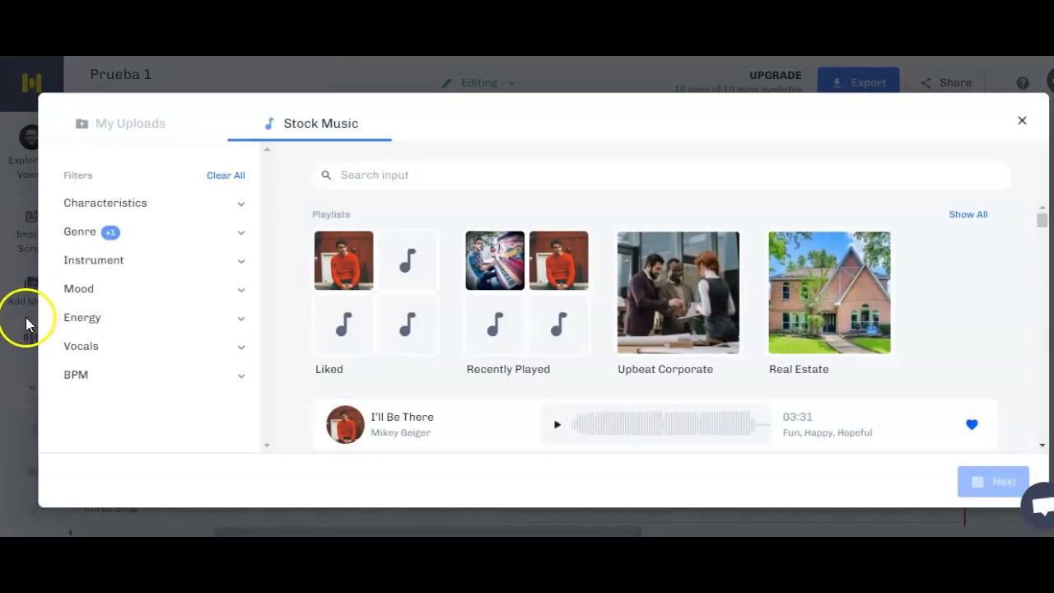
pyautogui.click(90, 268)
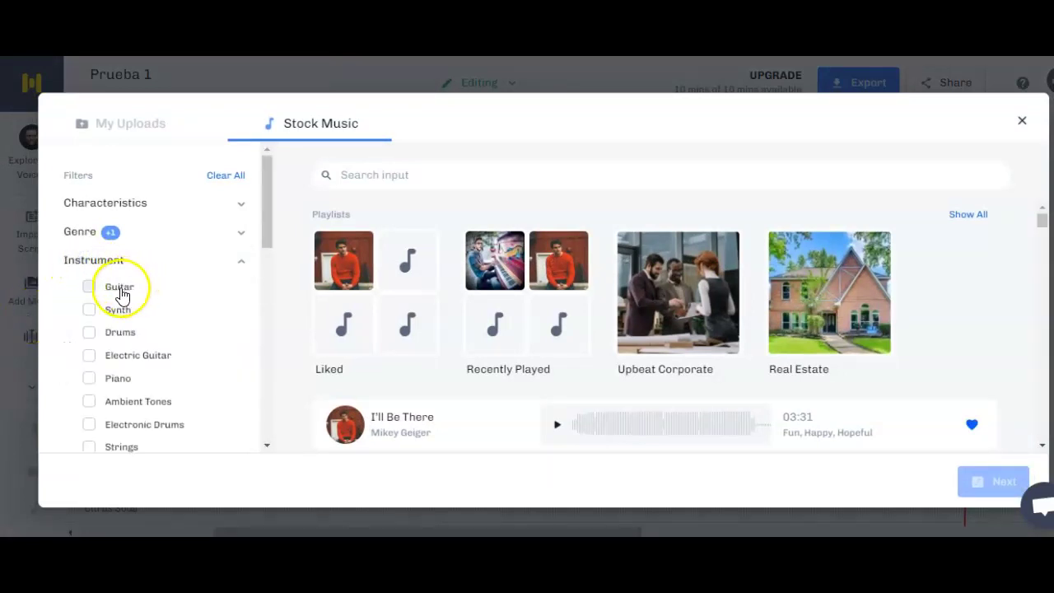
pyautogui.moveTo(263, 227)
pyautogui.mouseDown()
pyautogui.moveTo(266, 258)
pyautogui.moveTo(265, 226)
pyautogui.mouseUp()
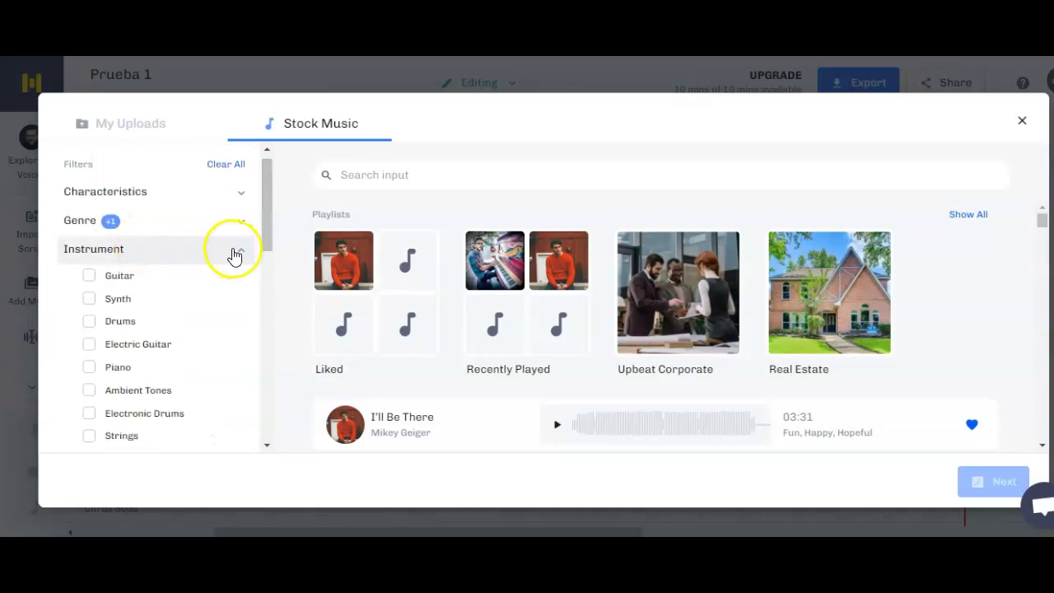
pyautogui.click(238, 249)
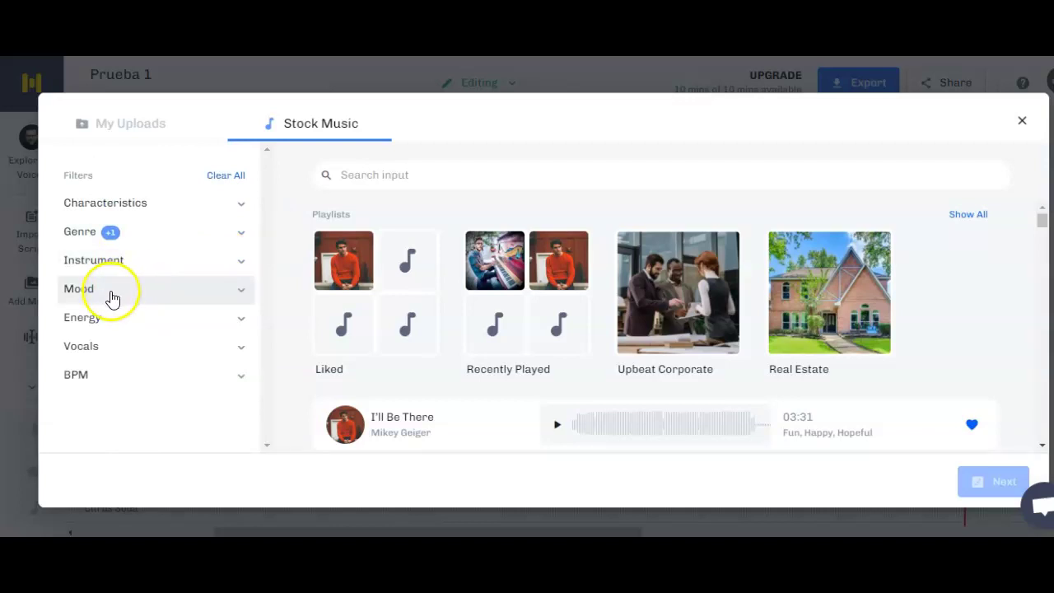
pyautogui.click(235, 357)
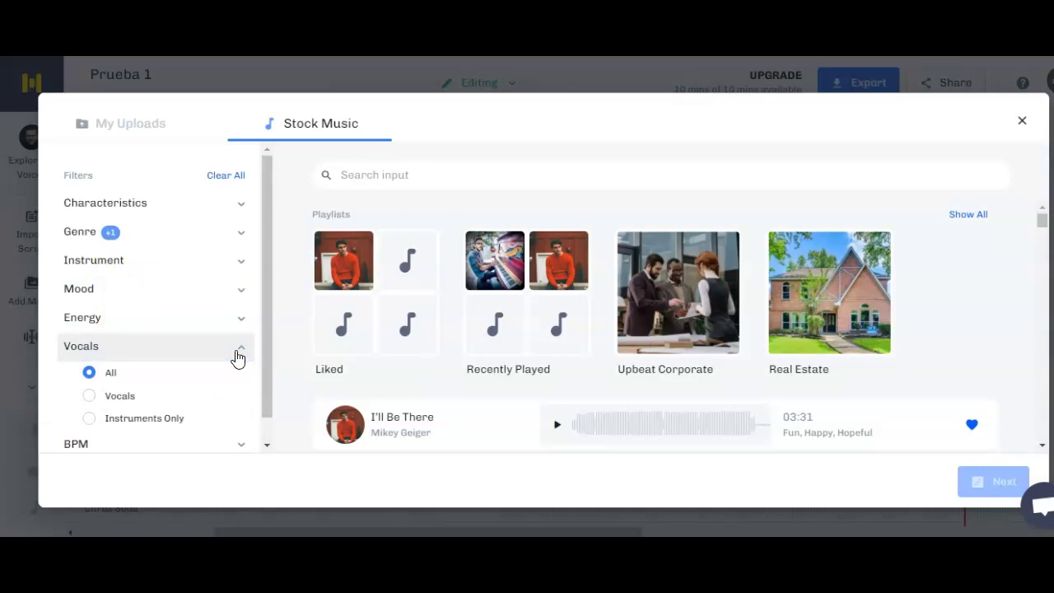
pyautogui.click(157, 420)
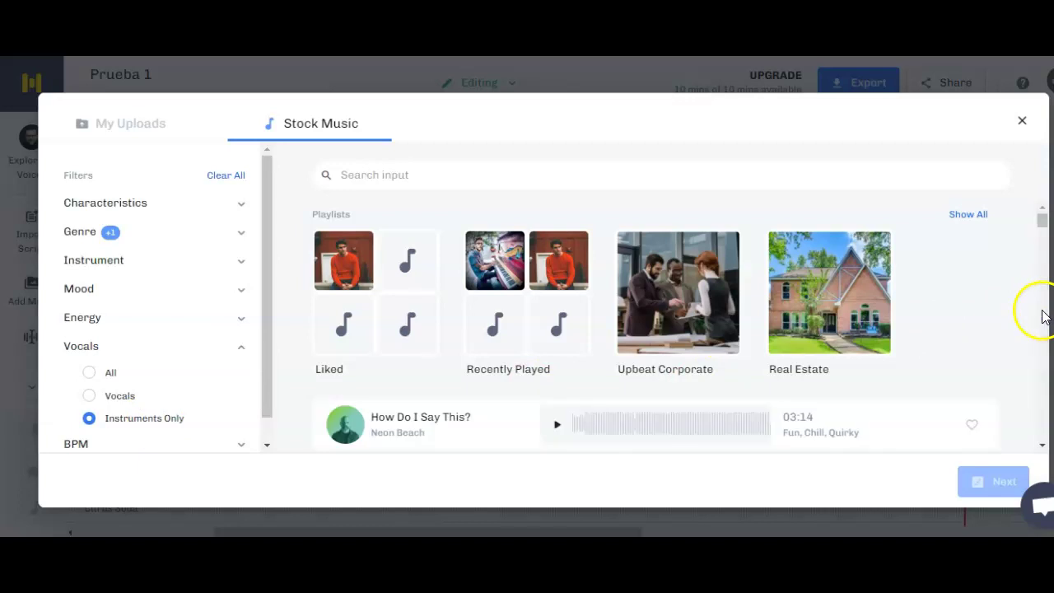
pyautogui.click(1039, 368)
pyautogui.moveTo(1040, 372); pyautogui.dragTo(1040, 209)
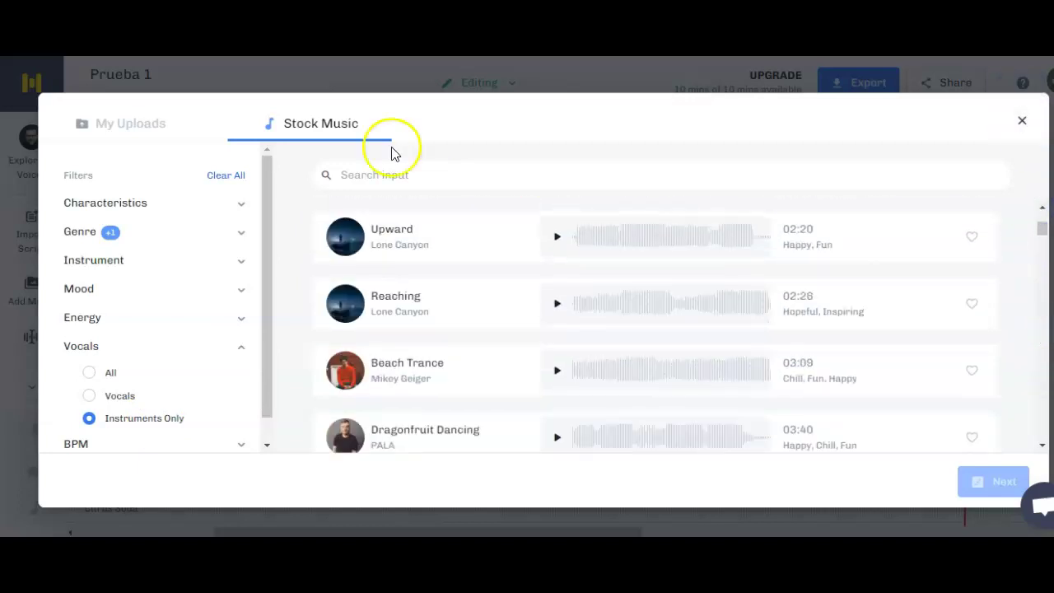
pyautogui.click(1023, 123)
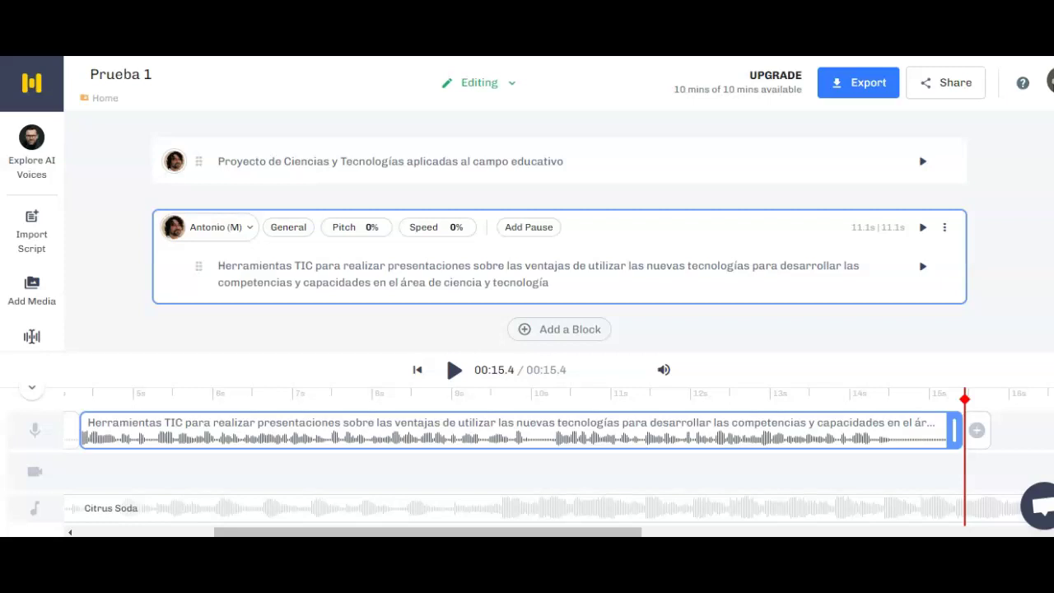
# - Move the last block, containing the professor's name, up two places so it follows the "Proyecto de Ciencias y Tecnologías" block
pyautogui.scroll(-1, 560, 227)
pyautogui.scroll(1, 560, 216)
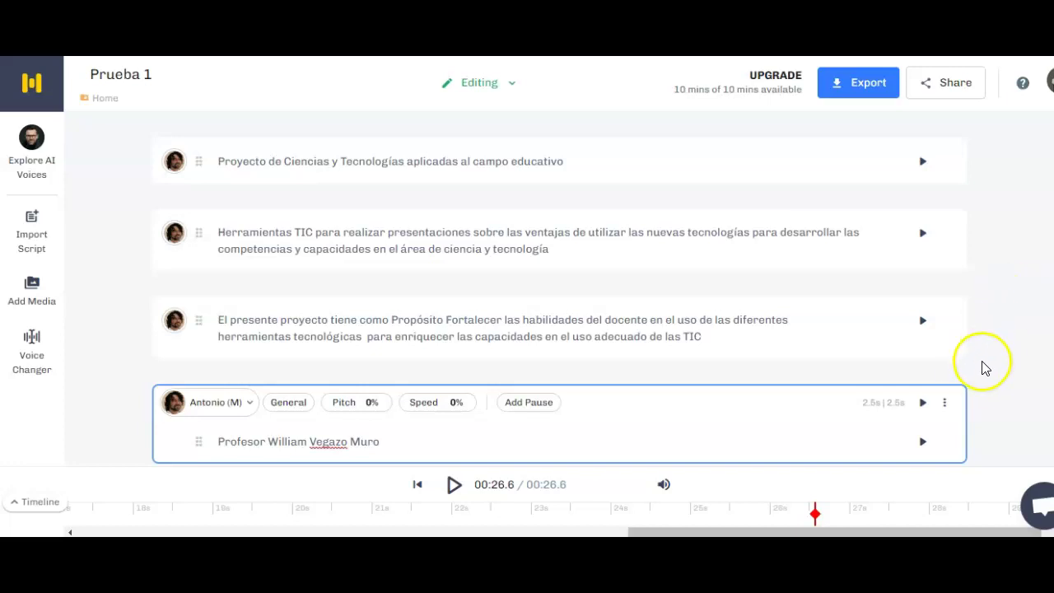
pyautogui.click(946, 405)
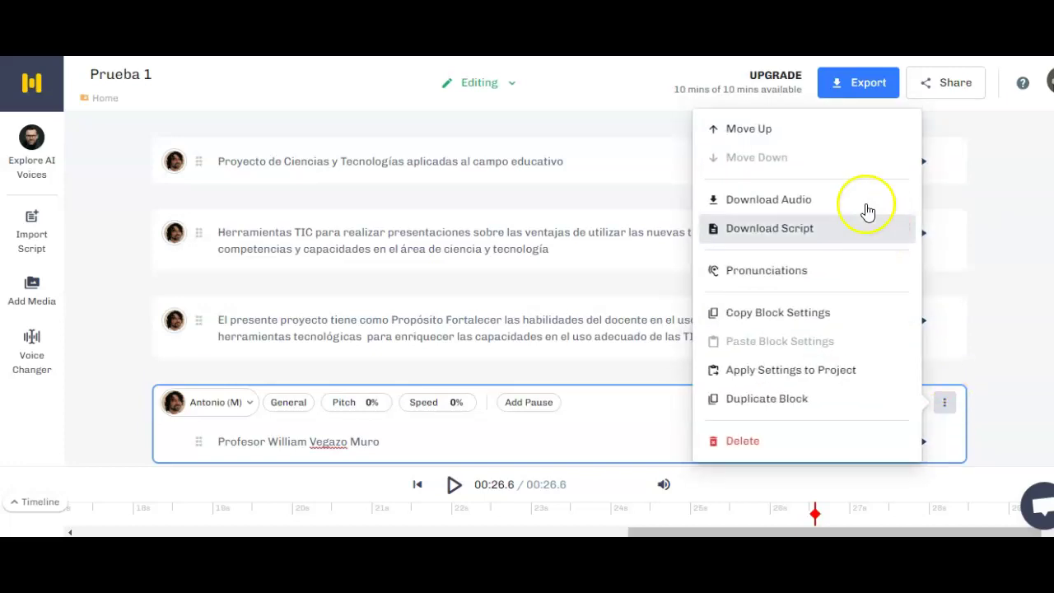
pyautogui.click(749, 132)
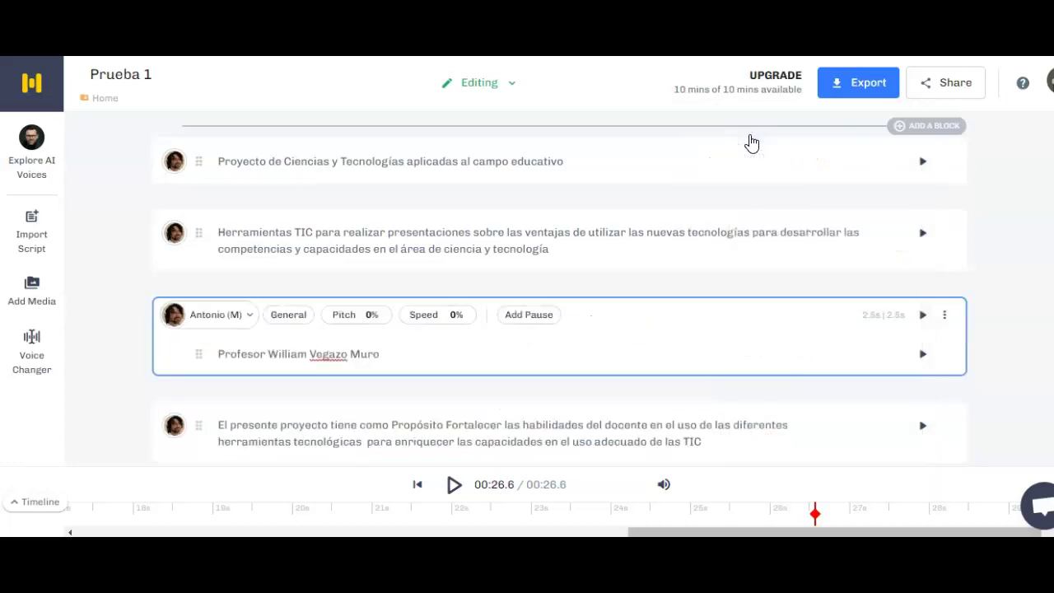
pyautogui.click(944, 321)
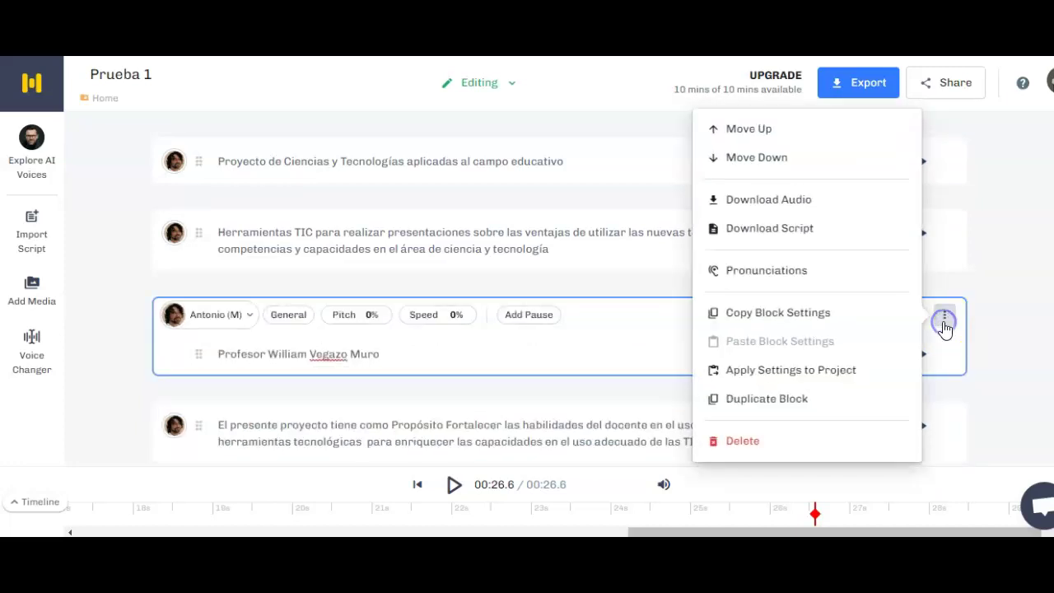
pyautogui.click(763, 134)
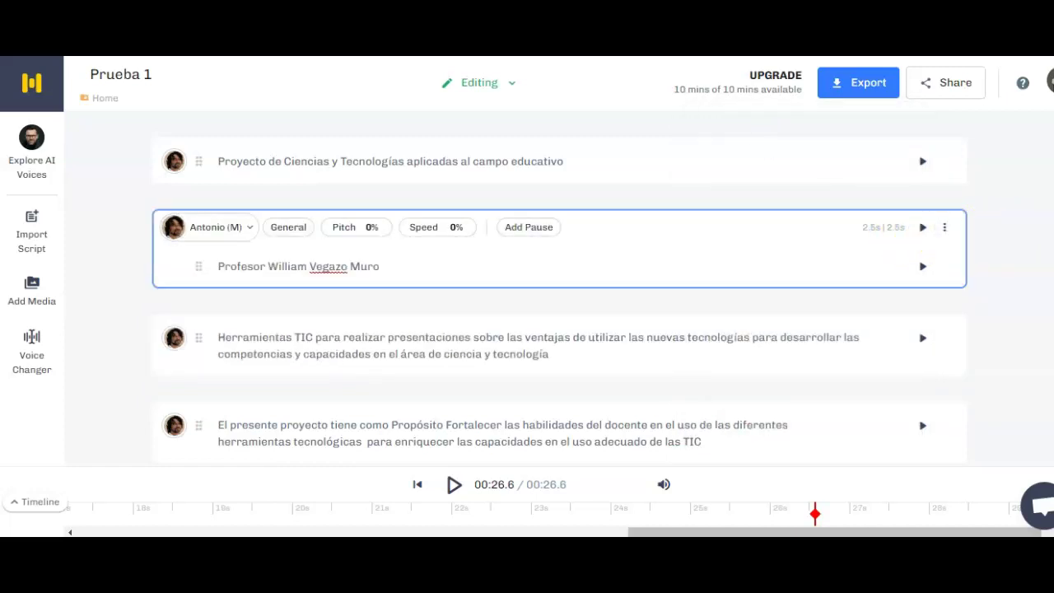
pyautogui.scroll(-1, 560, 295)
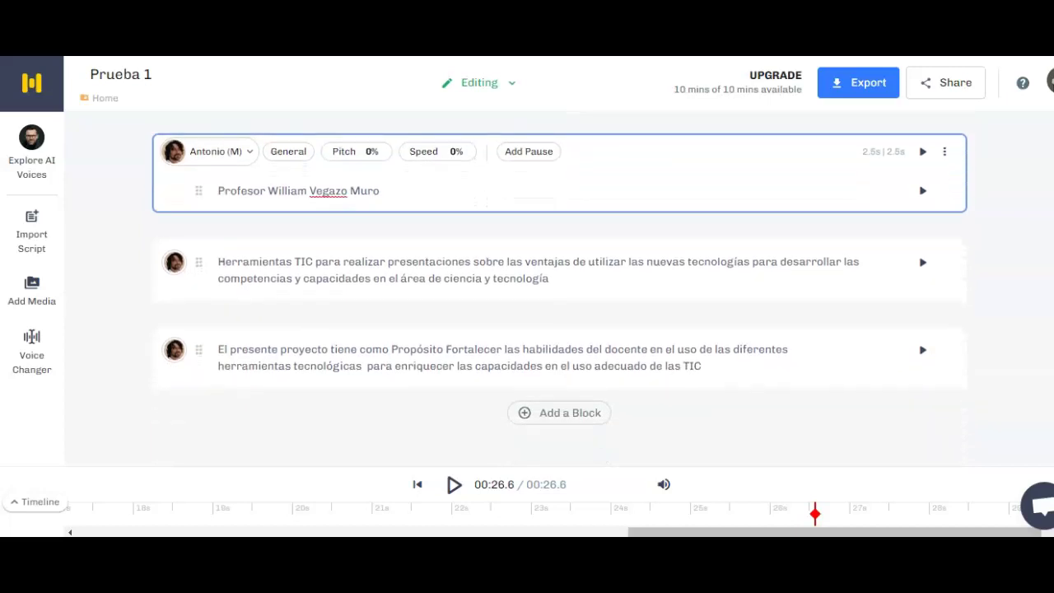
# - Check the options of the "Herramientas TIC" text line and play the voiceover with its reordered blocks
pyautogui.click(945, 266)
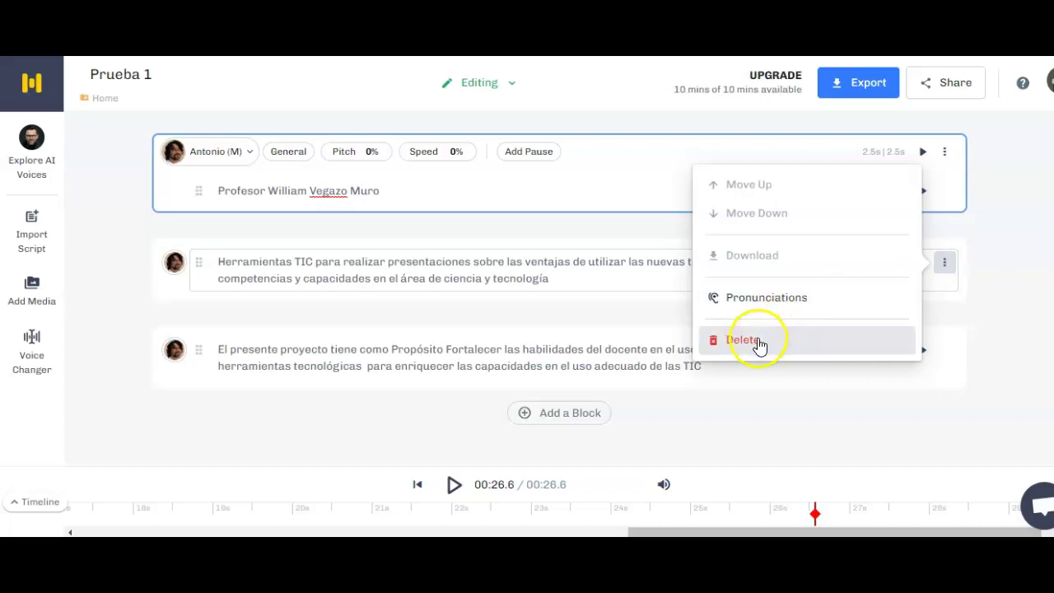
pyautogui.click(1016, 264)
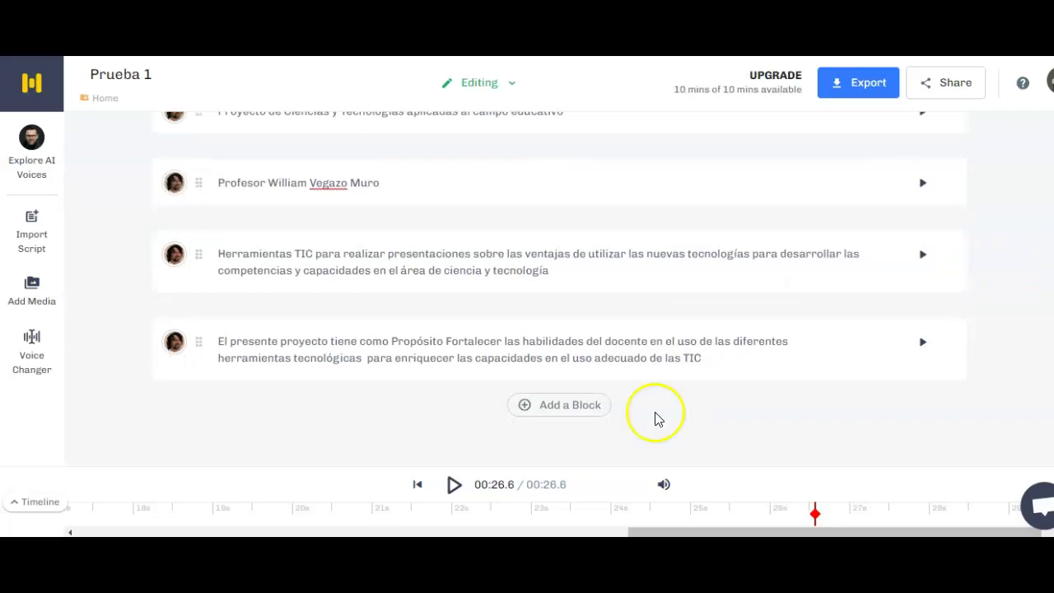
pyautogui.click(455, 485)
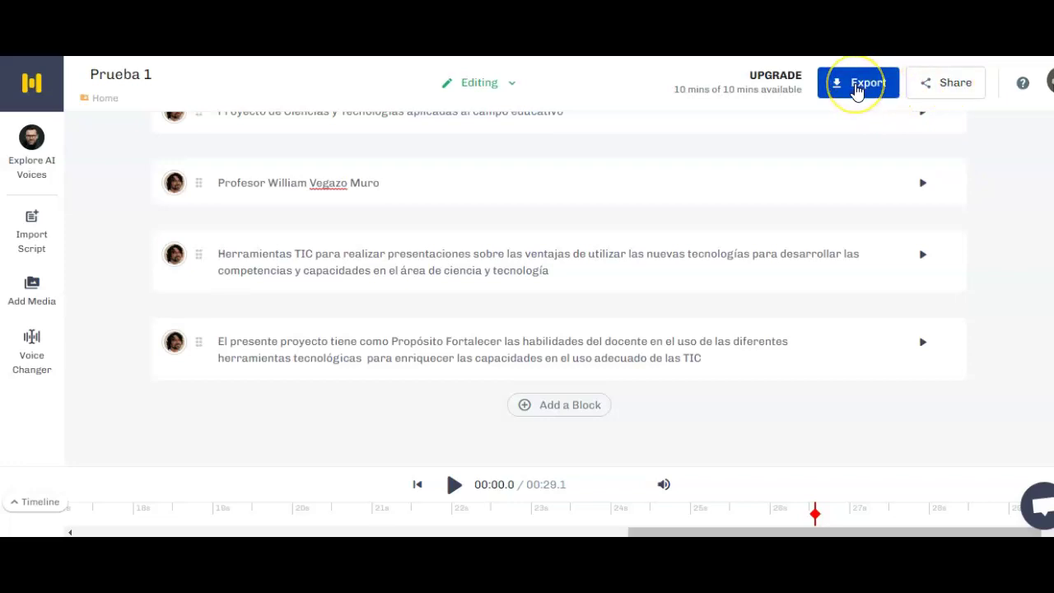
# - Set the Voice + Music export to MP3 format with the Stereo channel, and leave the download settings without exporting
pyautogui.click(857, 87)
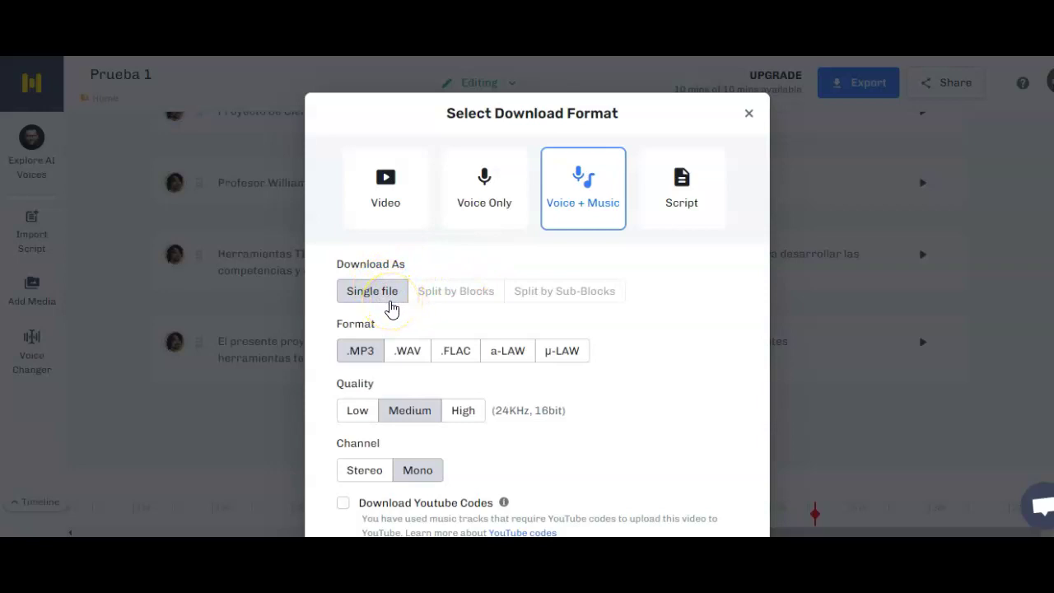
pyautogui.click(368, 351)
pyautogui.click(371, 472)
pyautogui.click(577, 465)
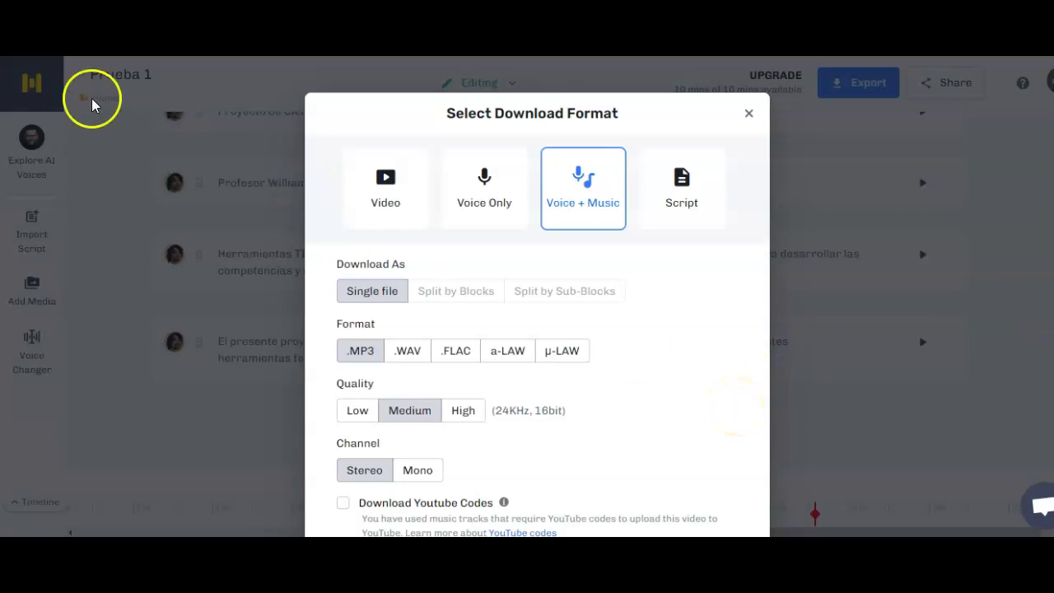
pyautogui.click(994, 157)
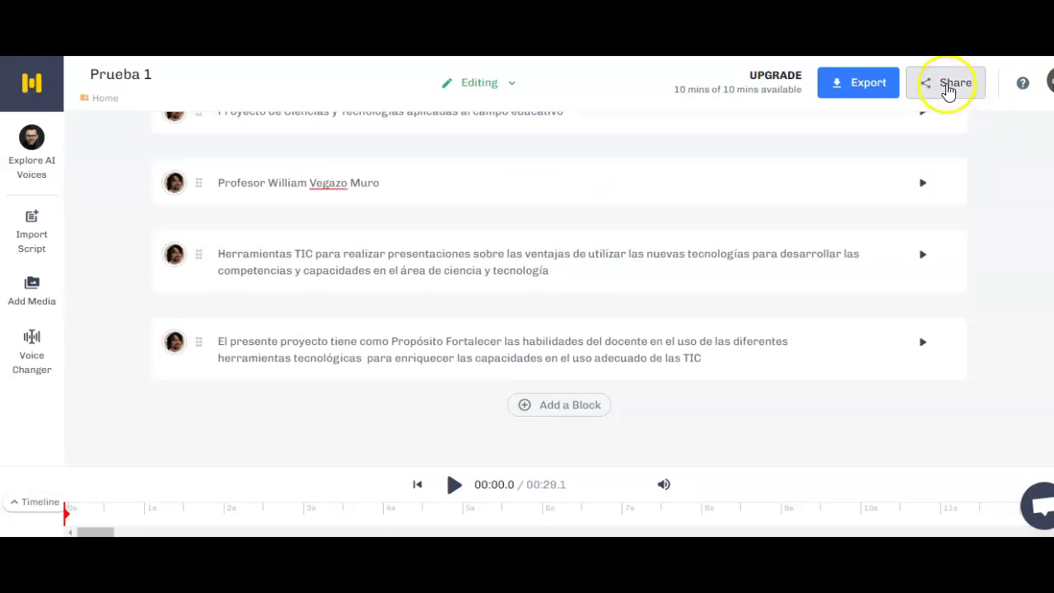
# - Create a share link for the project and copy it
pyautogui.click(946, 89)
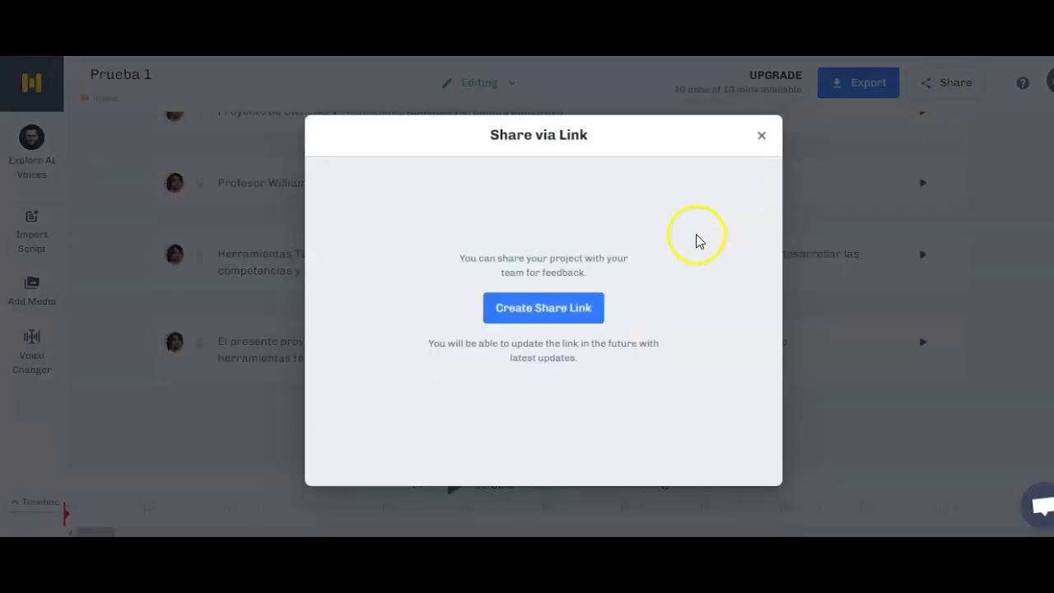
pyautogui.click(556, 309)
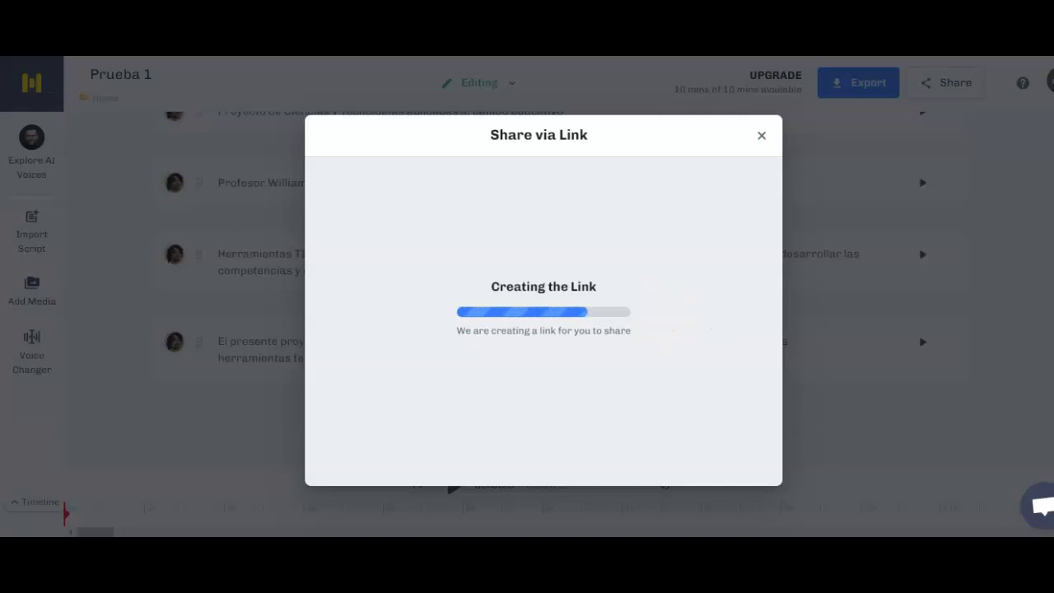
pyautogui.click(642, 289)
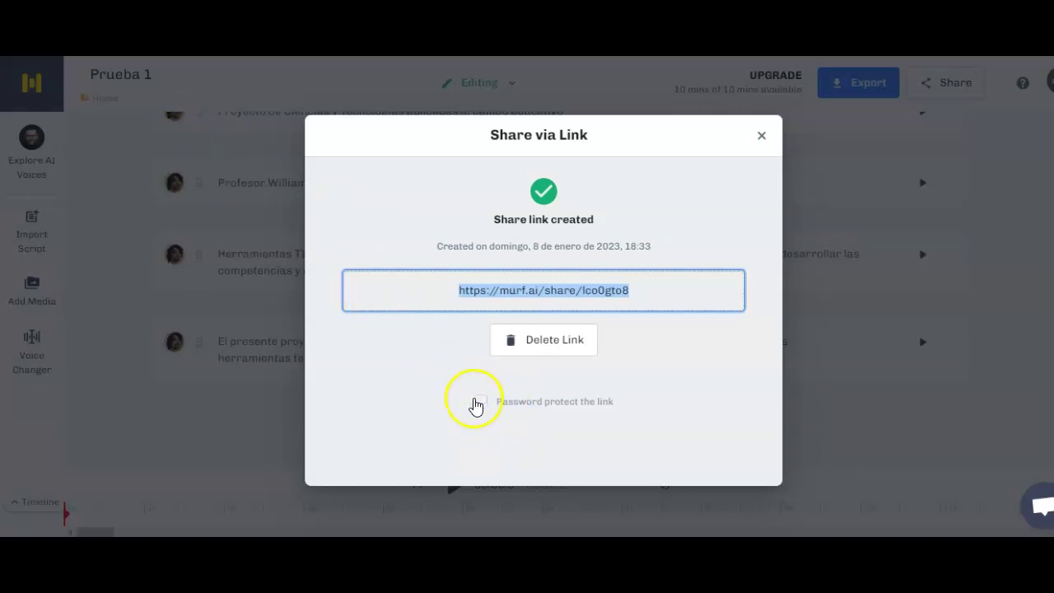
# - Open the share link, play part of the shared audio, check the player's extra options, and return to the project's blocks
pyautogui.click(288, 151)
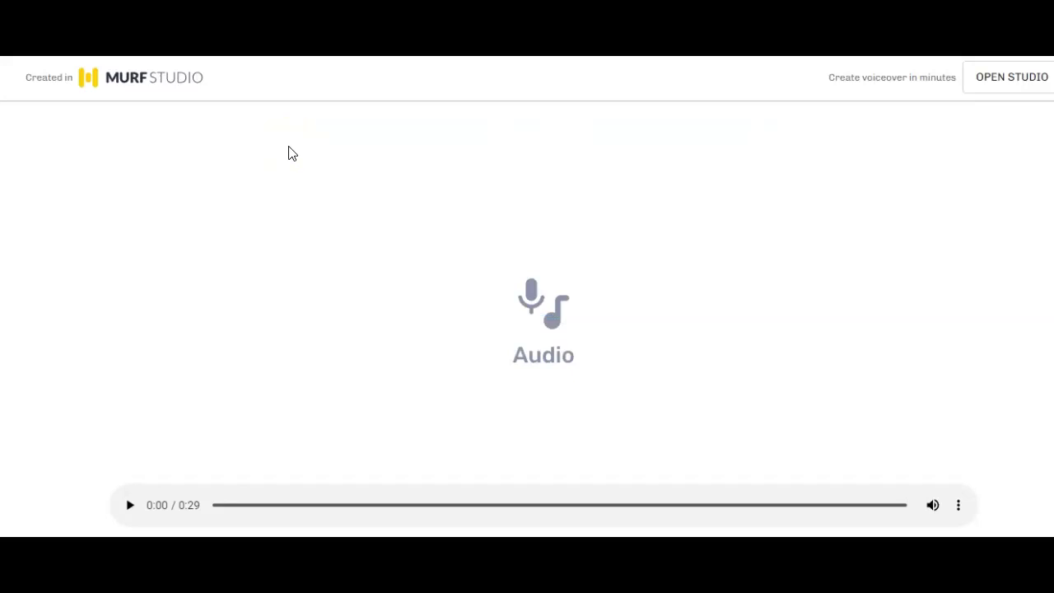
pyautogui.click(130, 505)
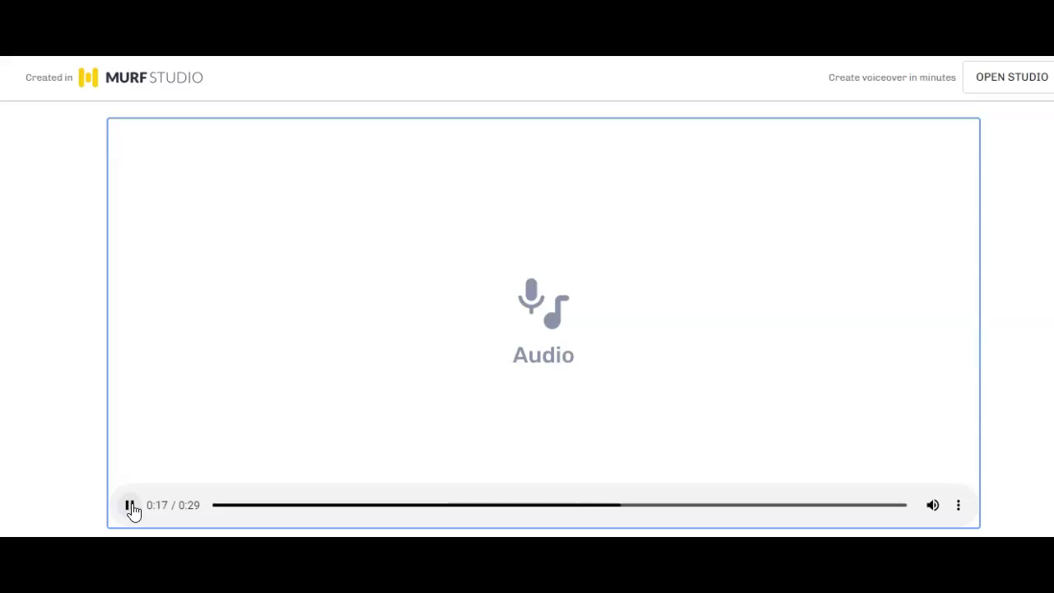
pyautogui.click(130, 505)
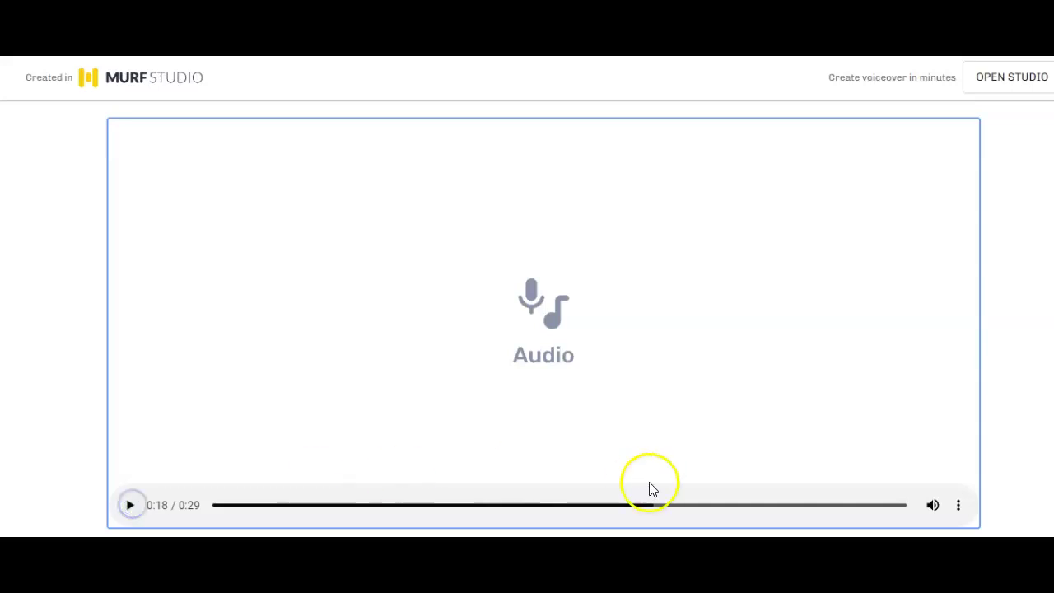
pyautogui.click(955, 507)
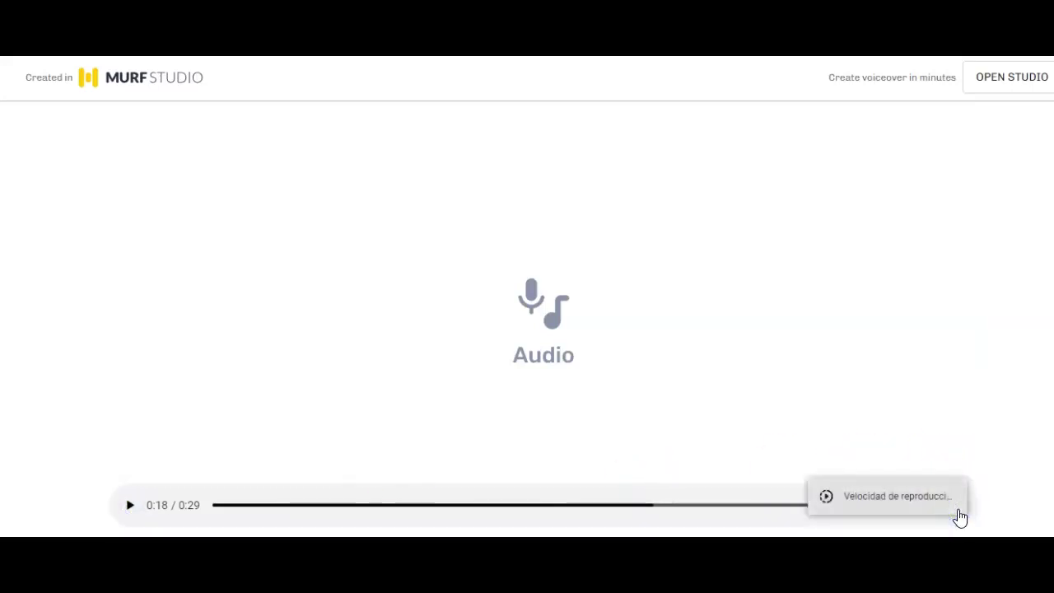
pyautogui.click(908, 421)
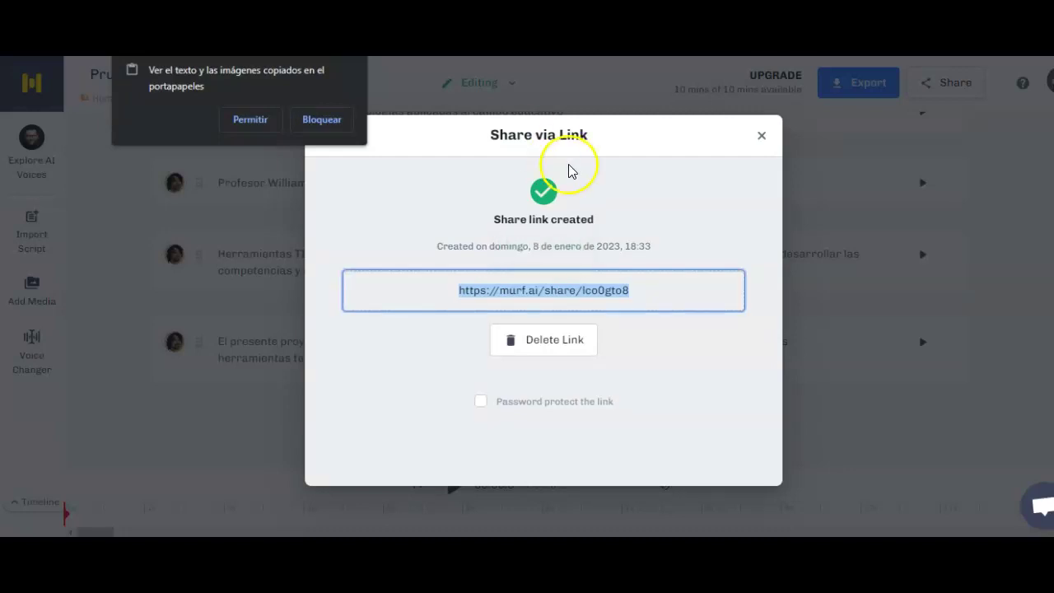
pyautogui.click(763, 140)
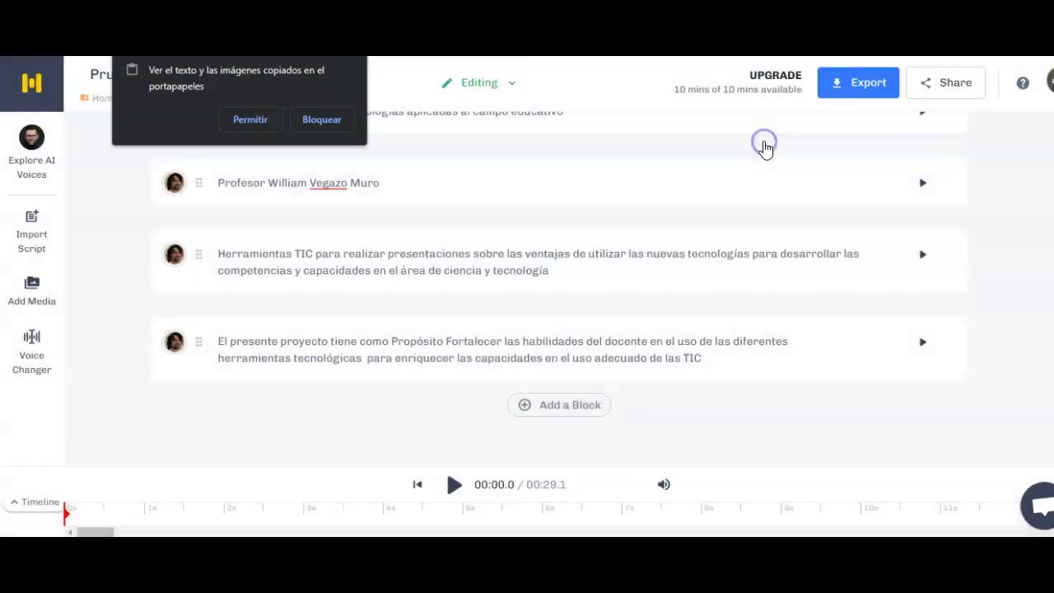